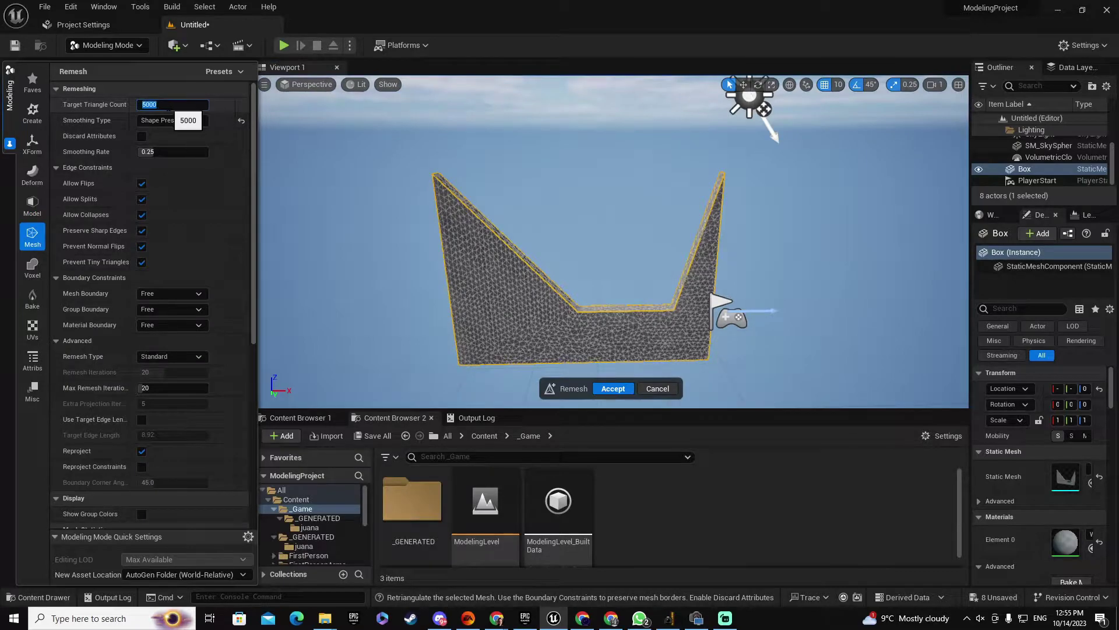
- Set the Remesh target triangle count to 100
{"action": "key", "text": "BackSpace"}
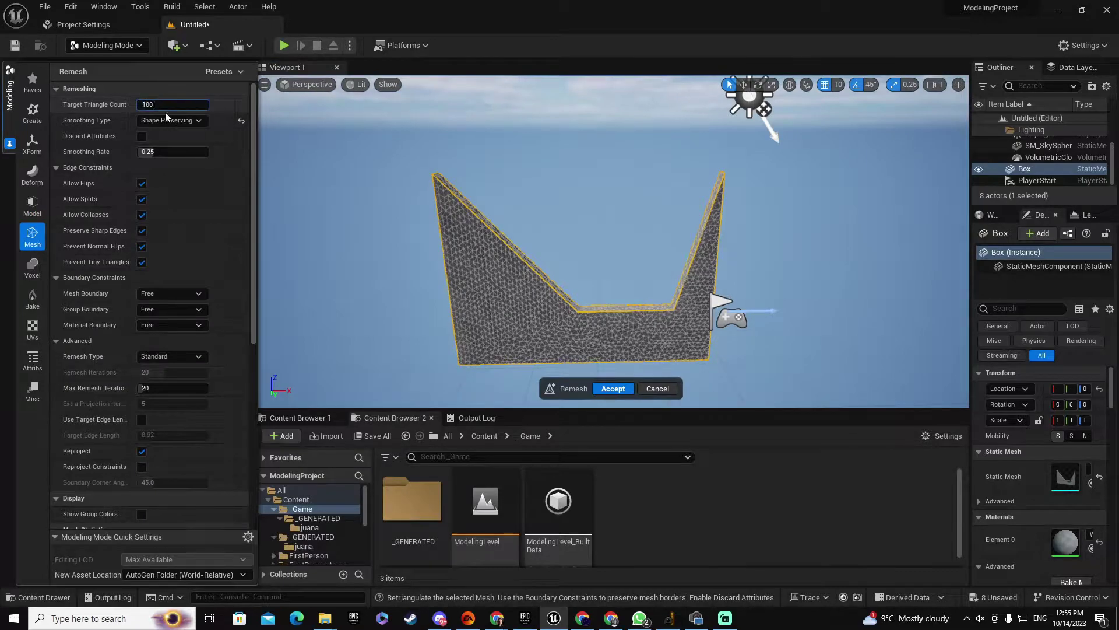
{"action": "left_click", "coordinate": [33, 329]}
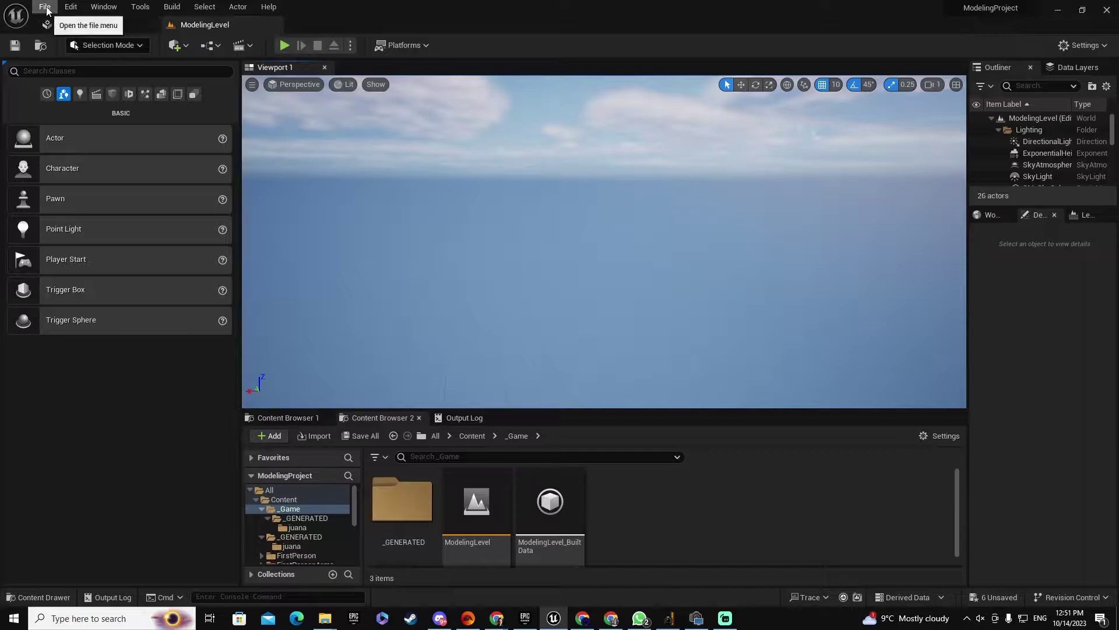
- Create a new level from the Basic template and delete its floor
{"action": "left_click", "coordinate": [45, 7]}
{"action": "left_click", "coordinate": [66, 39]}
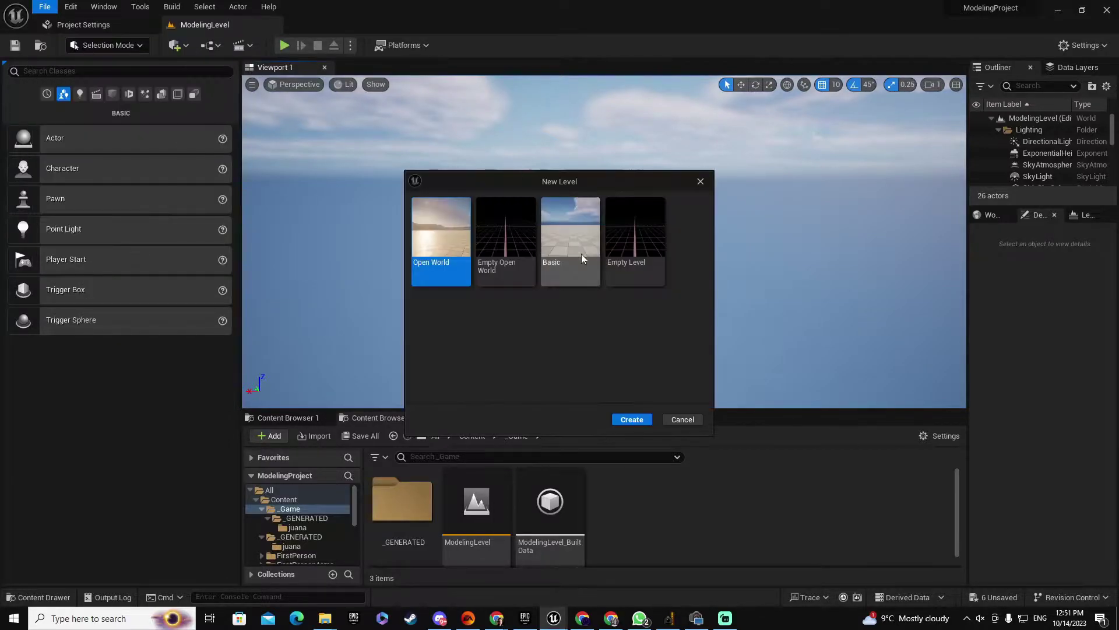
{"action": "double_click", "coordinate": [565, 239]}
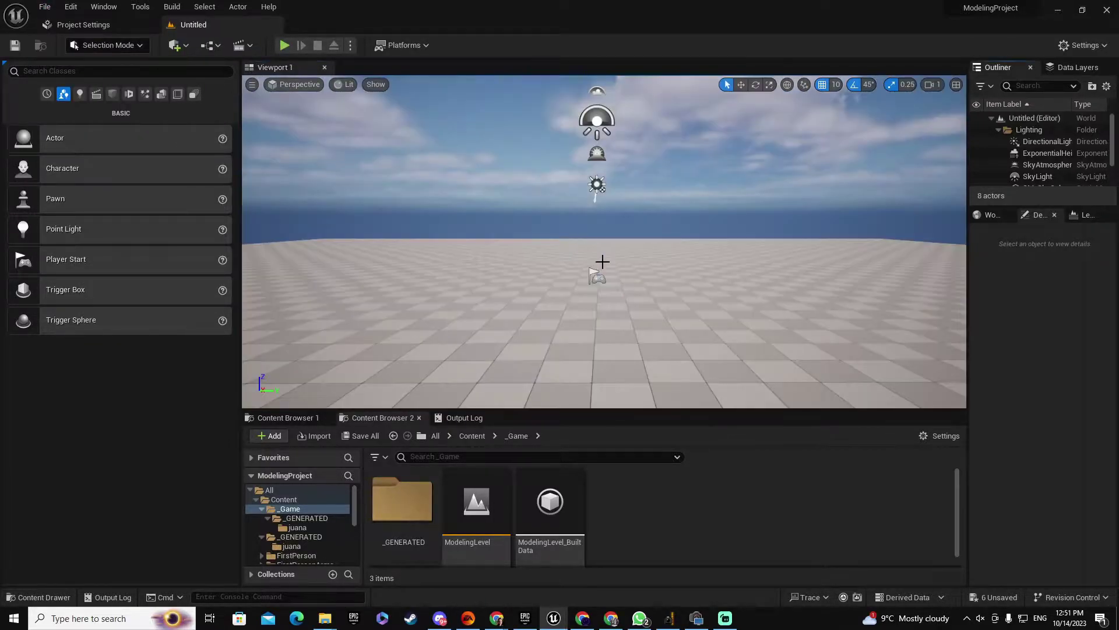
{"action": "left_click", "coordinate": [667, 321]}
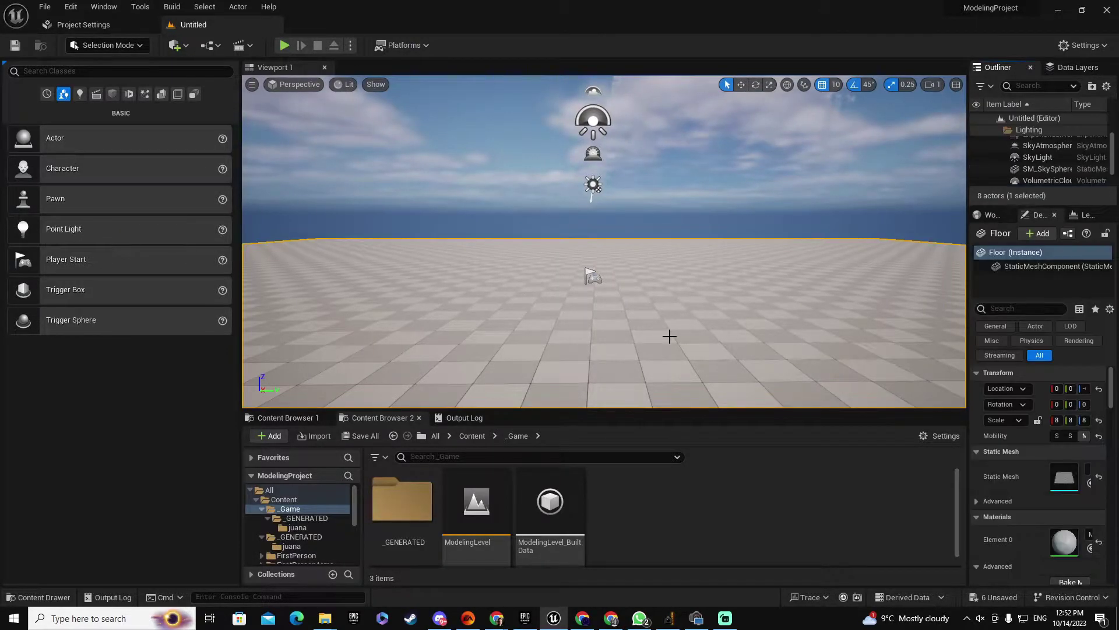
{"action": "key", "text": "Delete"}
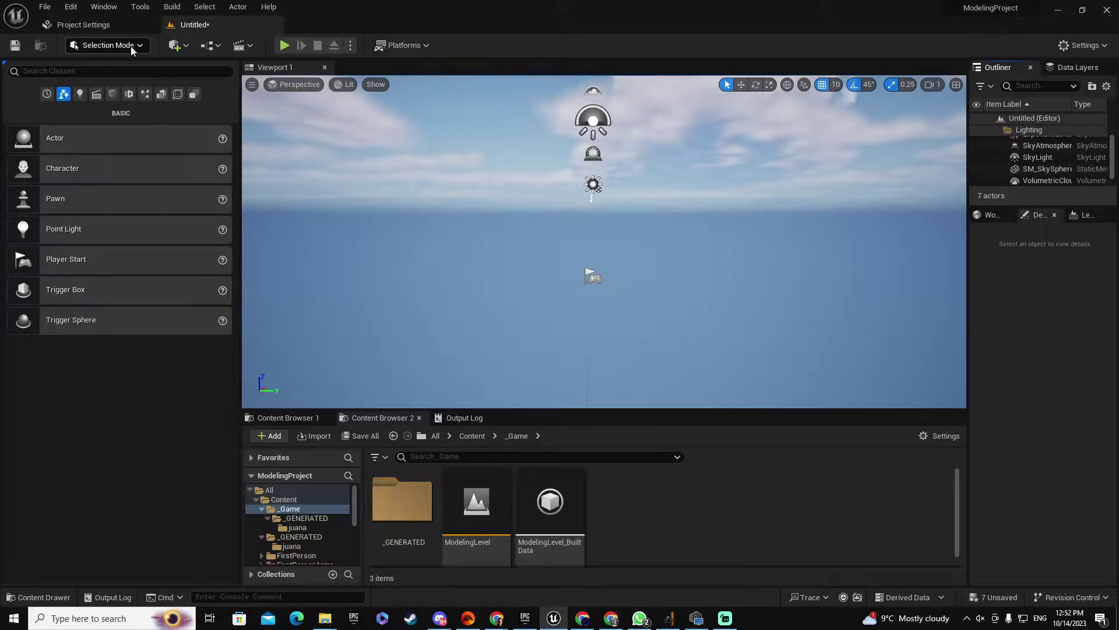
- Switch to Modeling Mode and keep its modeling tool palette pinned open
{"action": "left_click", "coordinate": [132, 50]}
{"action": "left_click", "coordinate": [120, 116]}
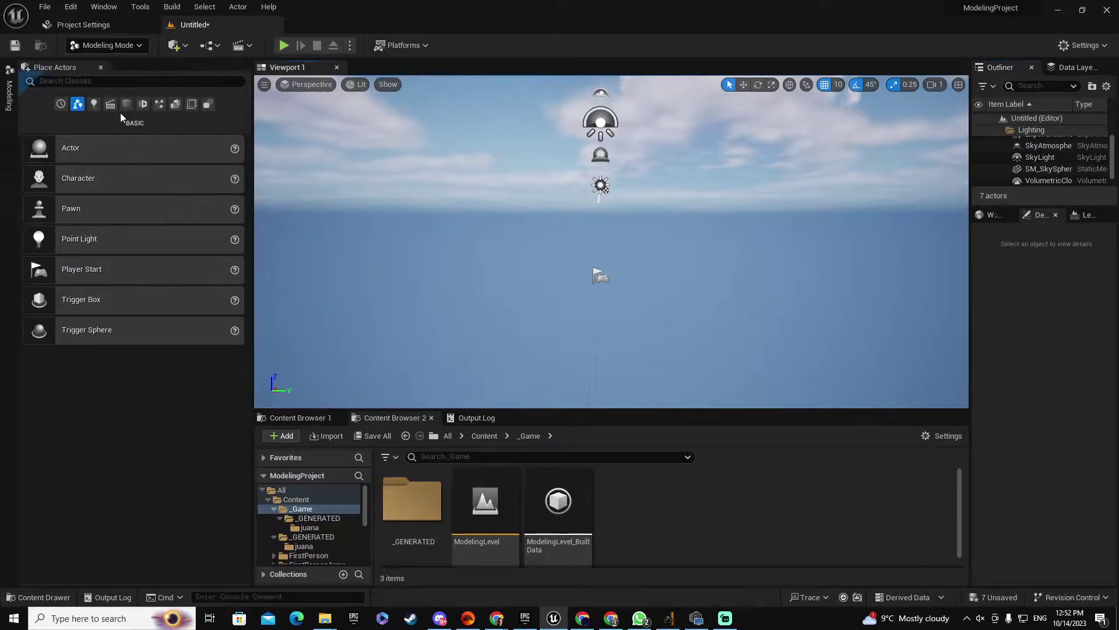
{"action": "left_click", "coordinate": [9, 102]}
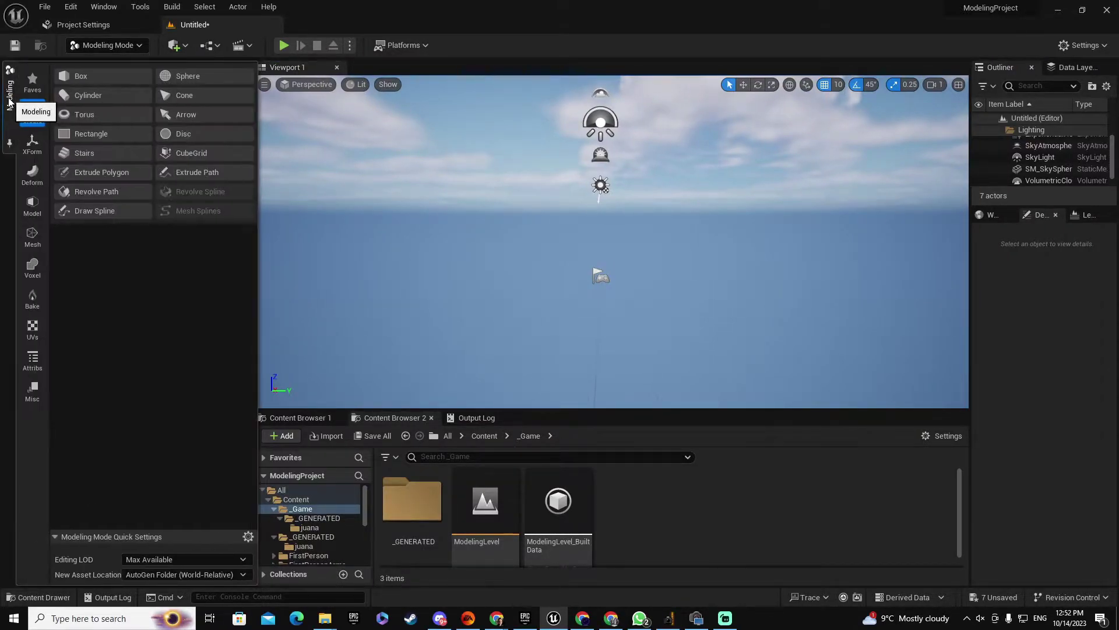
{"action": "left_click", "coordinate": [10, 141]}
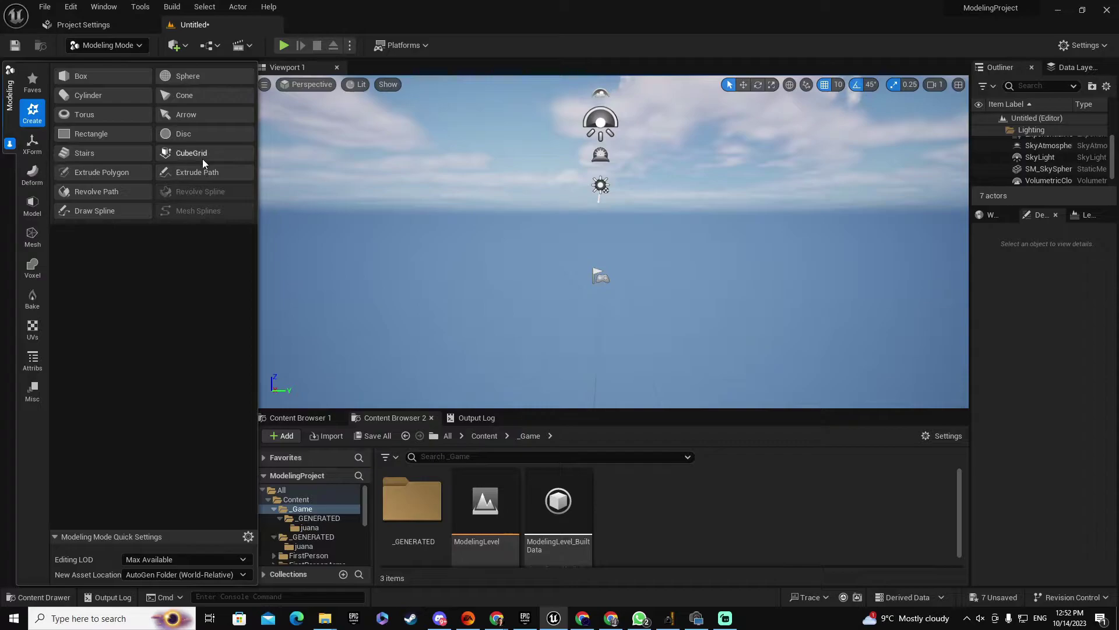
- Create a box 20 wide, 400 deep and 300 high in the empty level near the player start
{"action": "right_click_drag", "start_coordinate": [480, 250], "coordinate": [502, 255]}
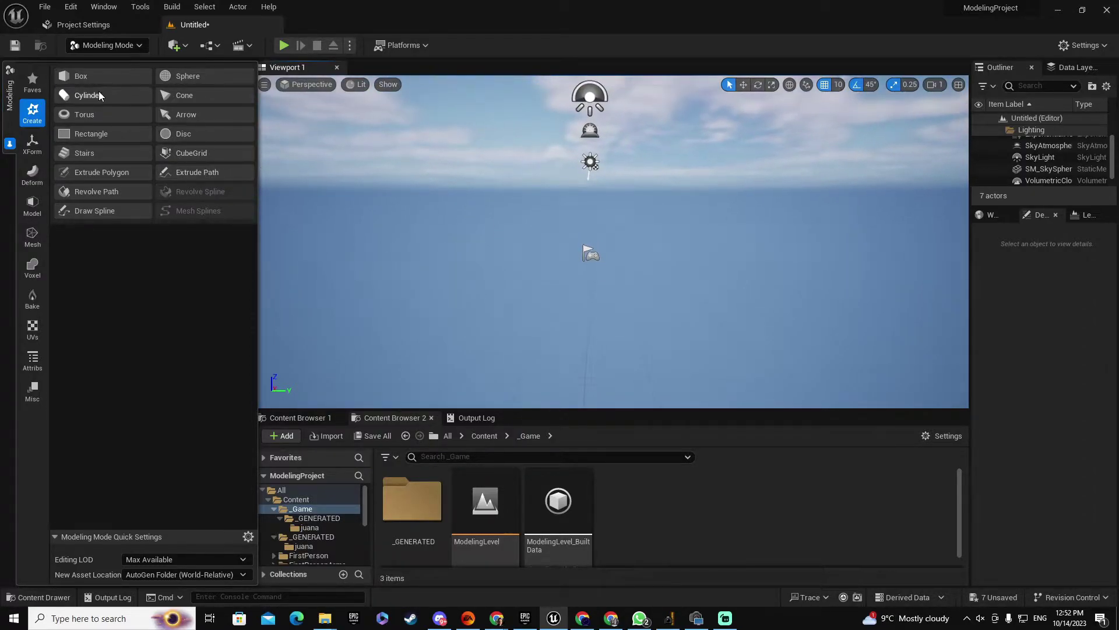
{"action": "left_click", "coordinate": [79, 76]}
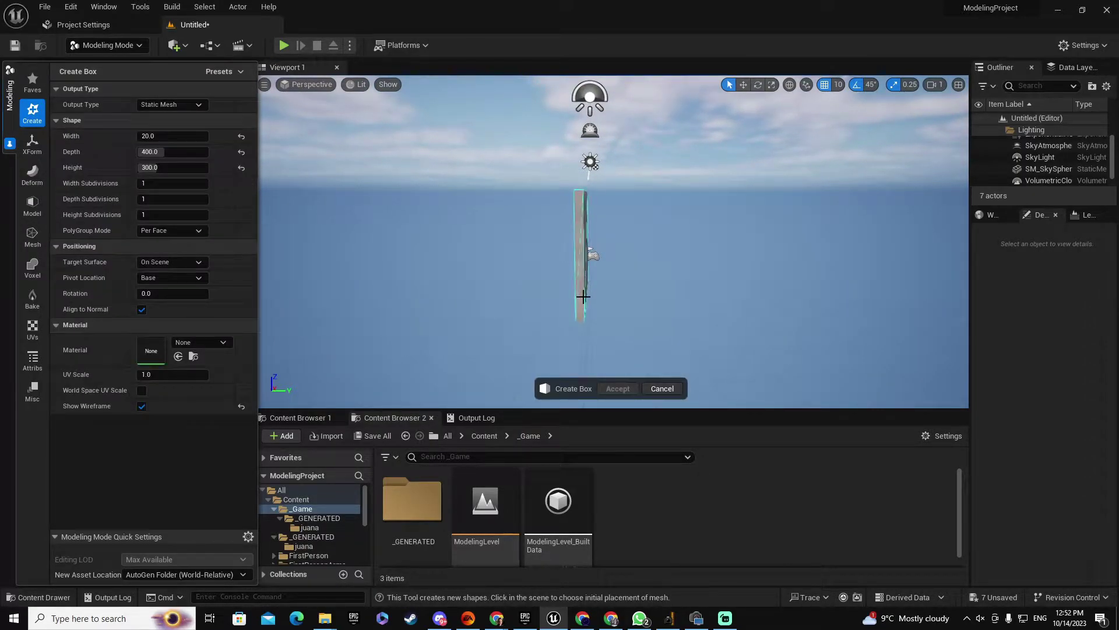
{"action": "left_click", "coordinate": [583, 296]}
{"action": "right_click_drag", "start_coordinate": [703, 293], "coordinate": [659, 281]}
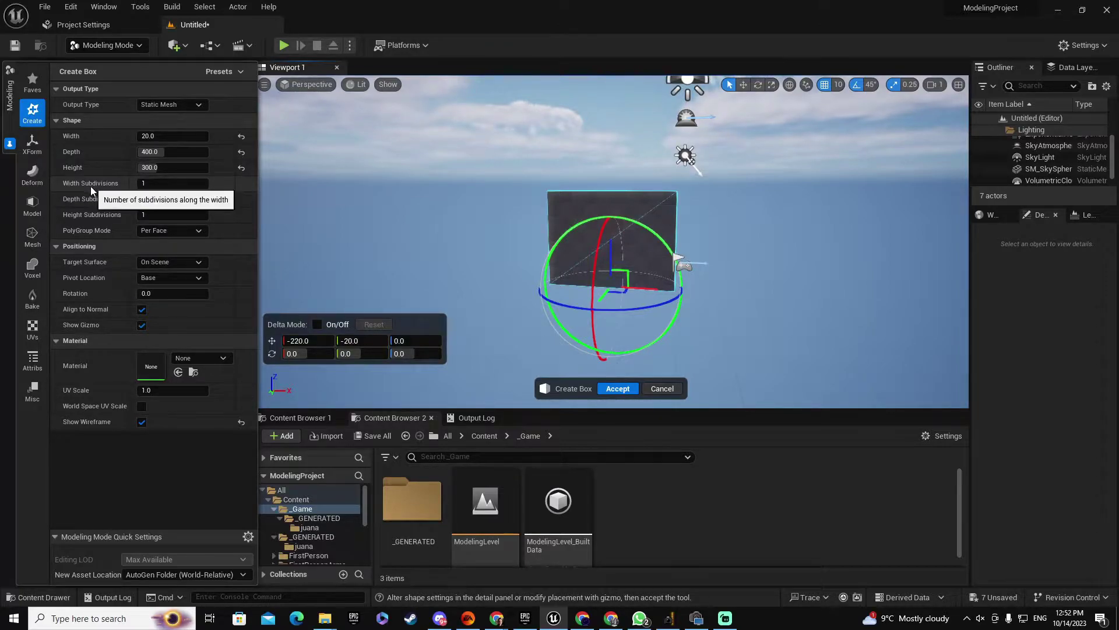
{"action": "left_click", "coordinate": [618, 388]}
- Examine the new box's wireframe and triangle statistics with the Mesh Inspector
{"action": "right_click_drag", "start_coordinate": [611, 356], "coordinate": [628, 353]}
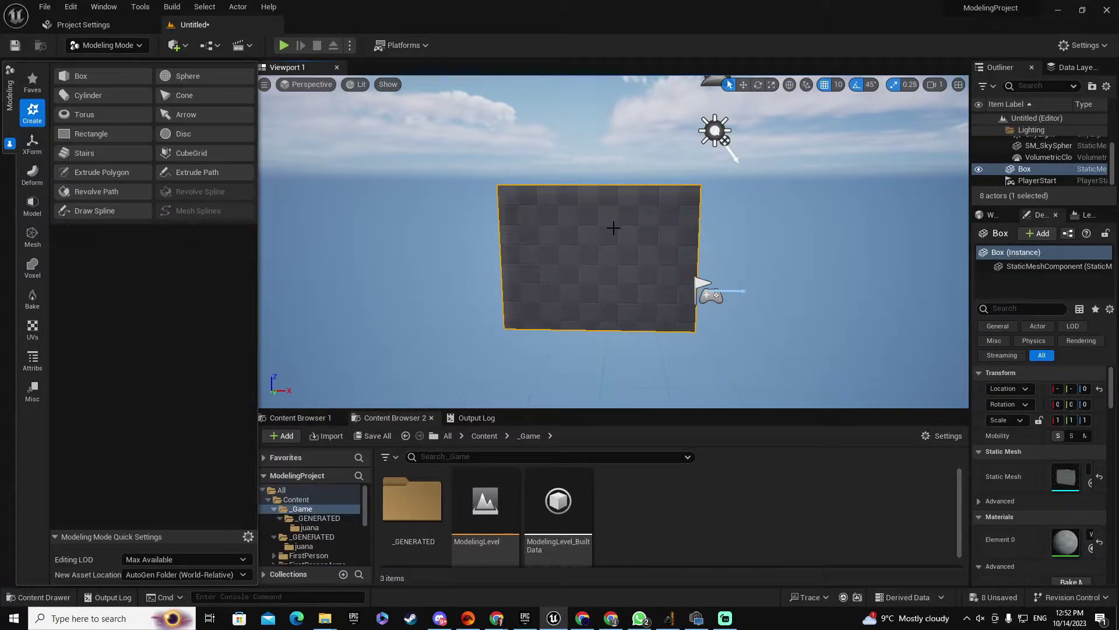
{"action": "left_click", "coordinate": [35, 361]}
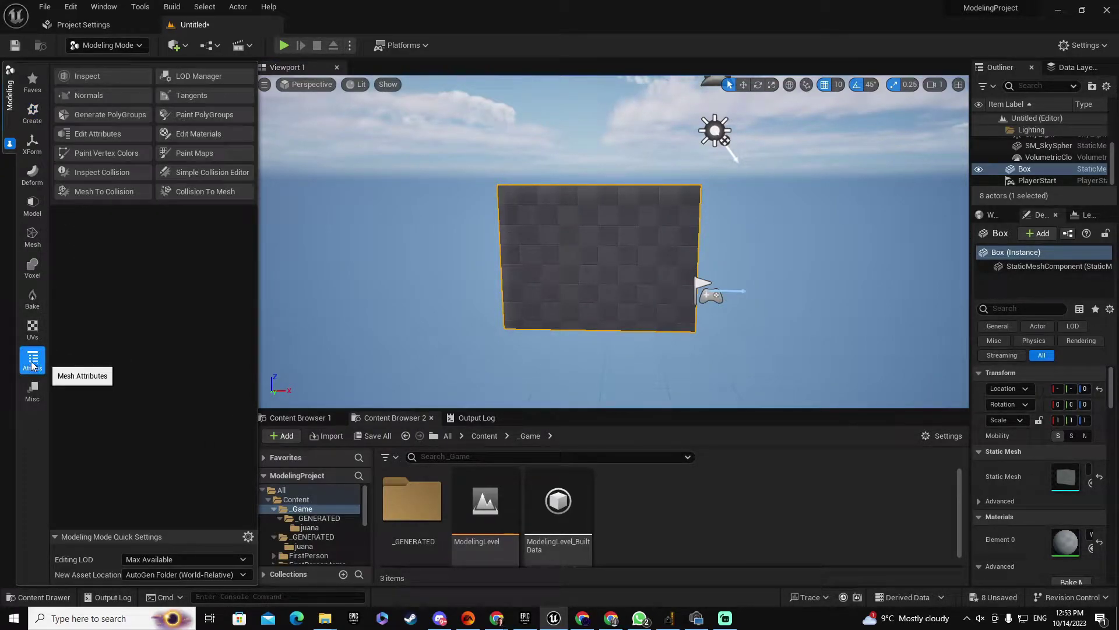
{"action": "left_click", "coordinate": [97, 77]}
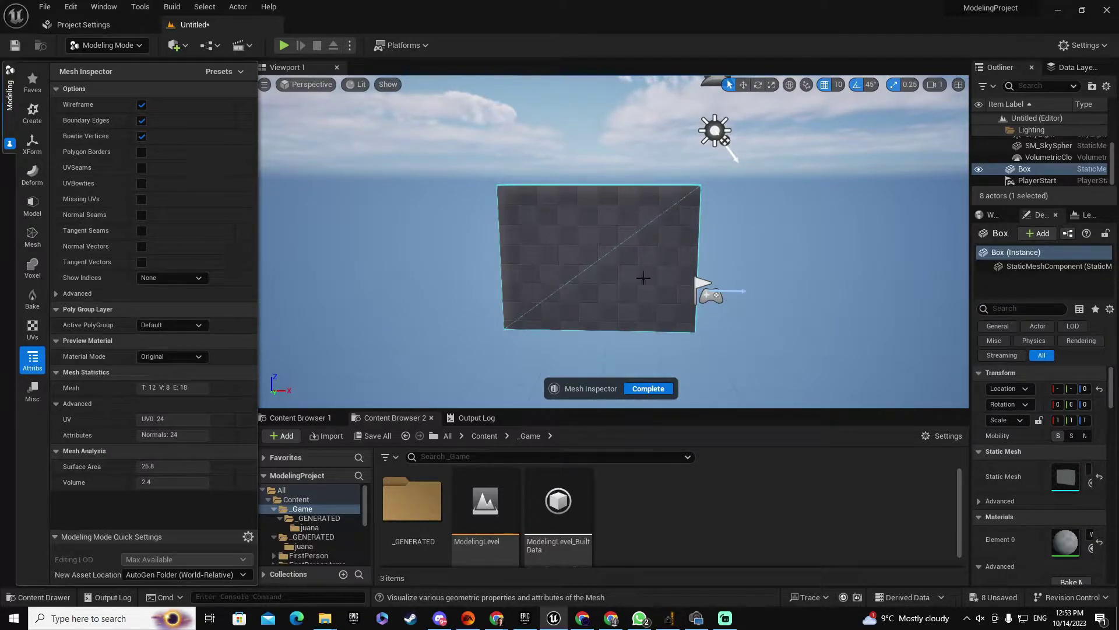
{"action": "left_click", "coordinate": [665, 387]}
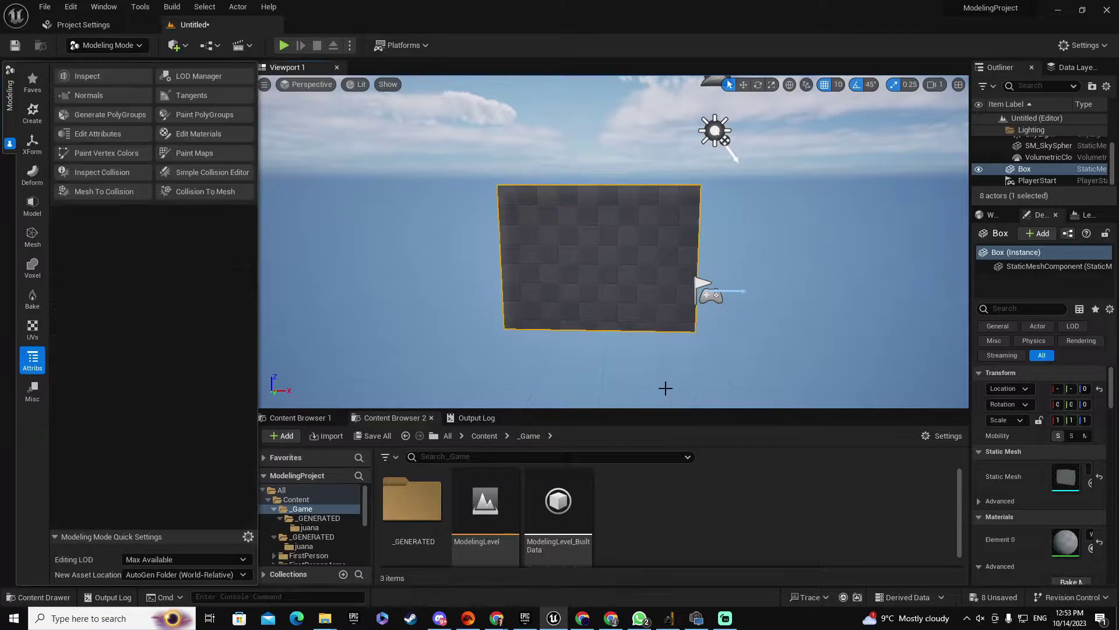
- Insert two vertical edge loops across the box with PolyGroup Edit, dividing its wide face into three sections
{"action": "left_click", "coordinate": [32, 204]}
{"action": "left_click", "coordinate": [99, 75]}
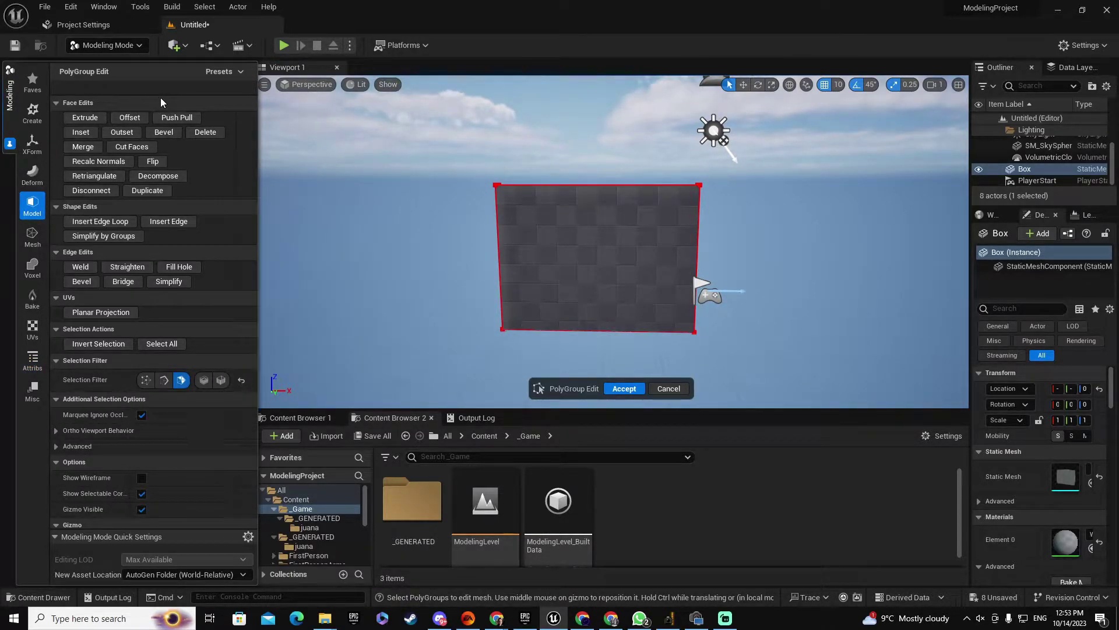
{"action": "left_click", "coordinate": [115, 220]}
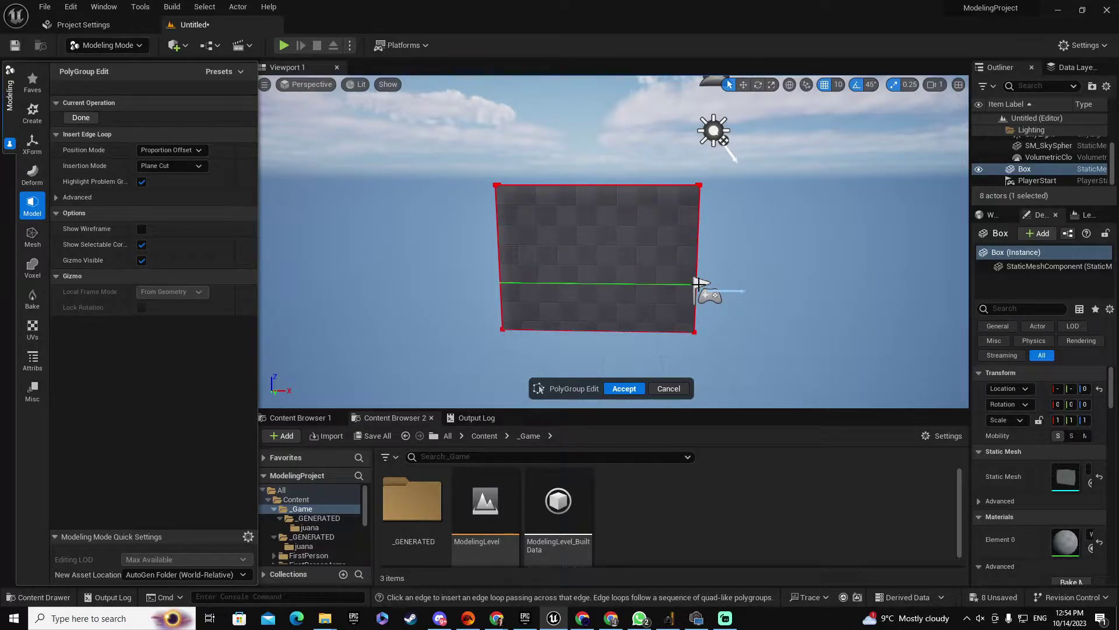
{"action": "left_click", "coordinate": [636, 188]}
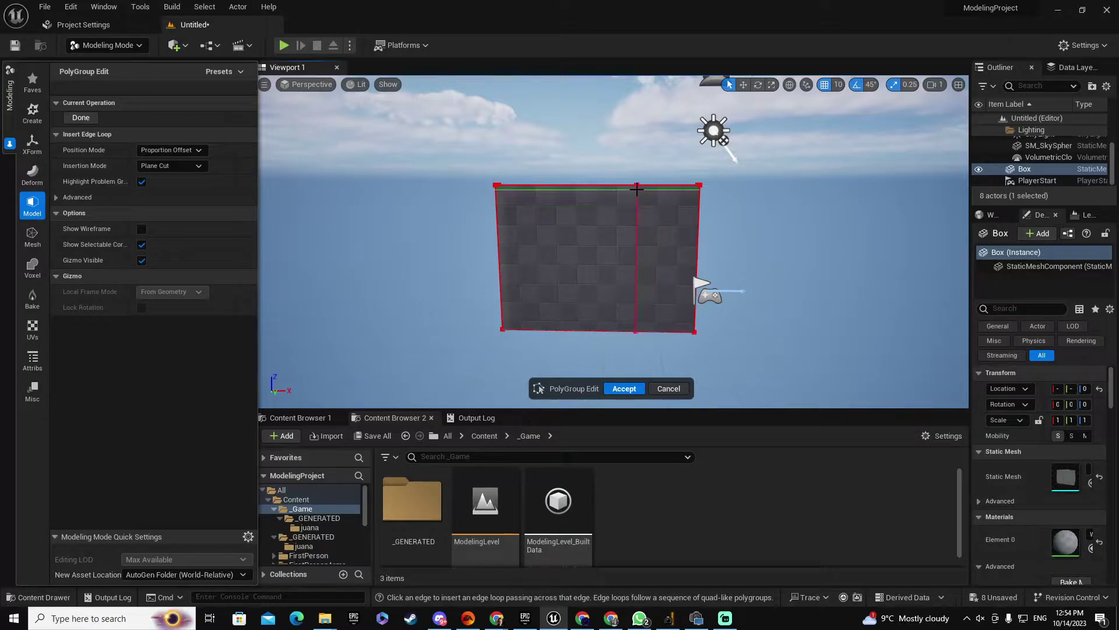
{"action": "left_click", "coordinate": [561, 187]}
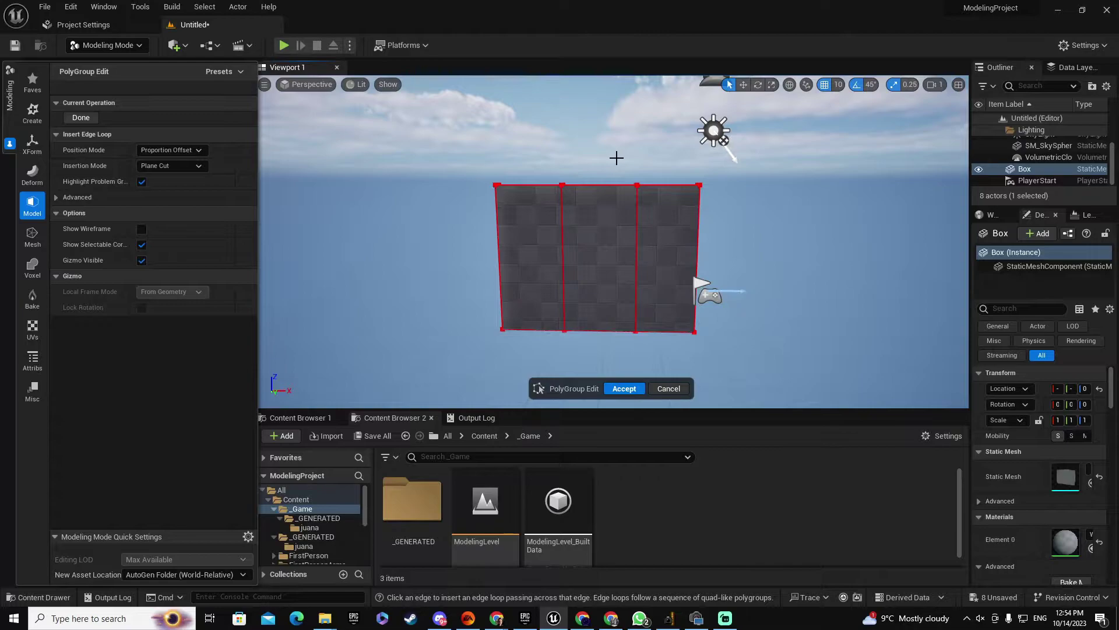
{"action": "left_click", "coordinate": [622, 389]}
- Inspect how the inserted edge loops changed the box's wireframe and mesh statistics
{"action": "mouse_move", "coordinate": [597, 246]}
{"action": "right_mouse_down"}
{"action": "mouse_move", "coordinate": [601, 157]}
{"action": "mouse_move", "coordinate": [603, 253]}
{"action": "right_mouse_up"}
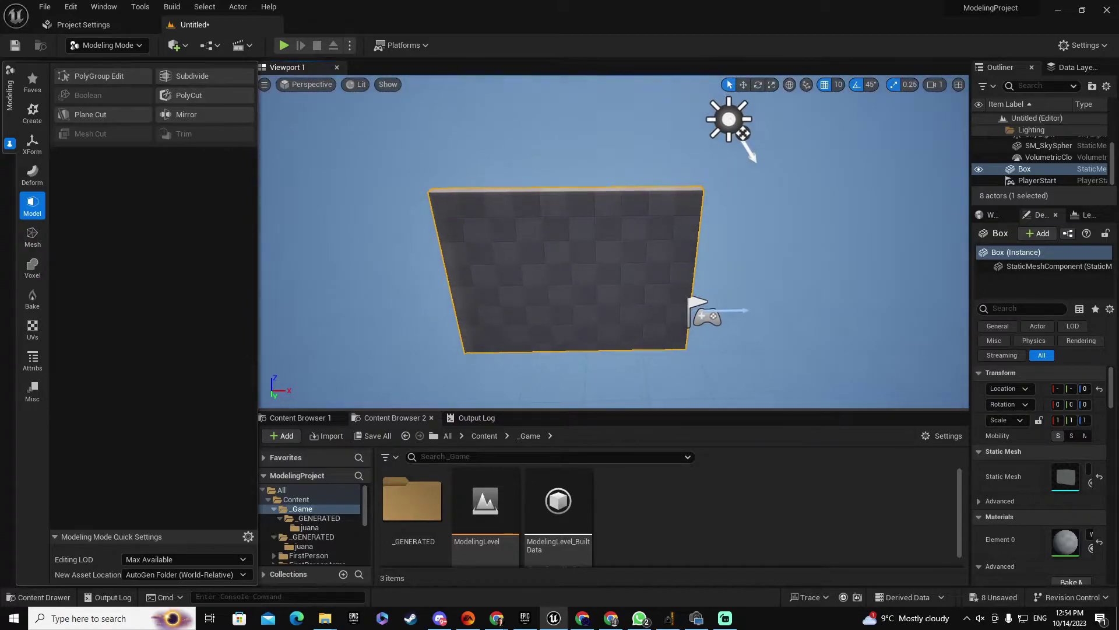
{"action": "left_click", "coordinate": [33, 358]}
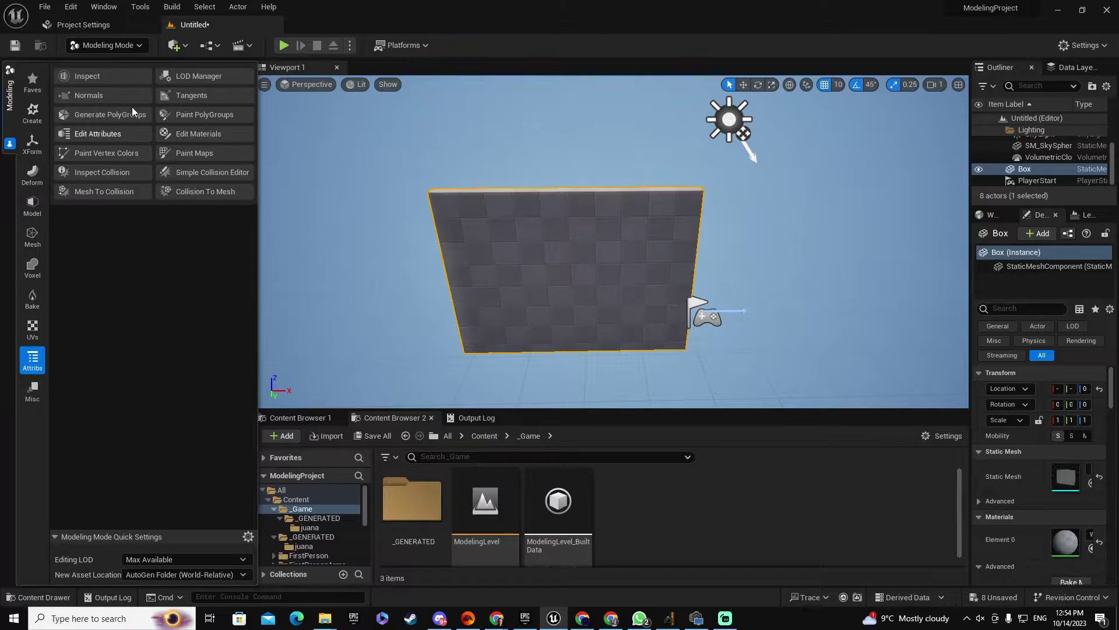
{"action": "left_click", "coordinate": [95, 79]}
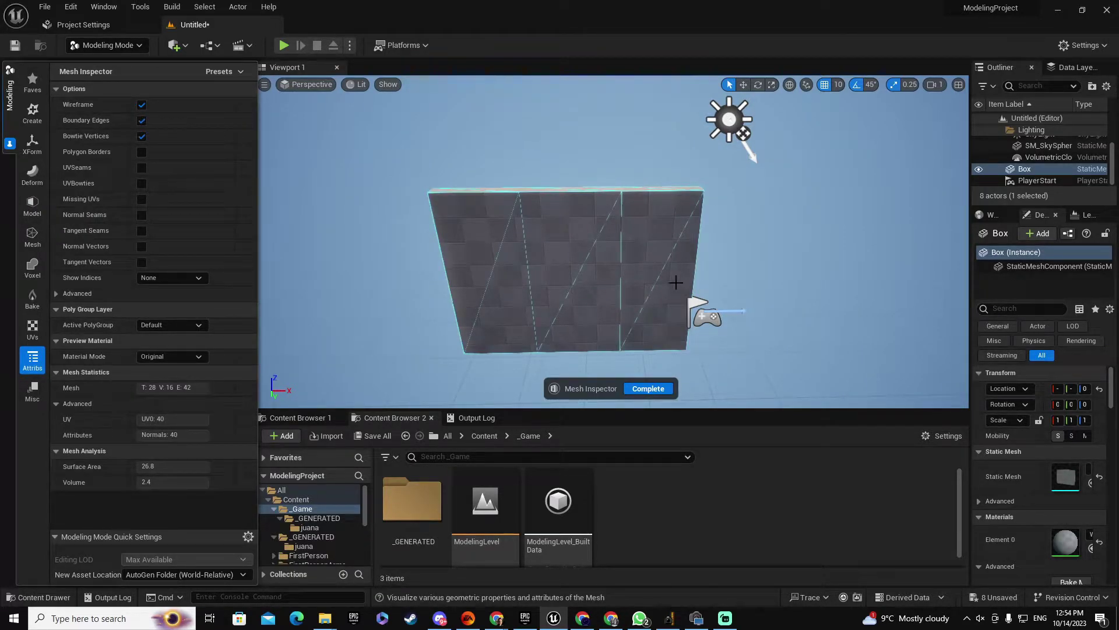
{"action": "left_click", "coordinate": [652, 391]}
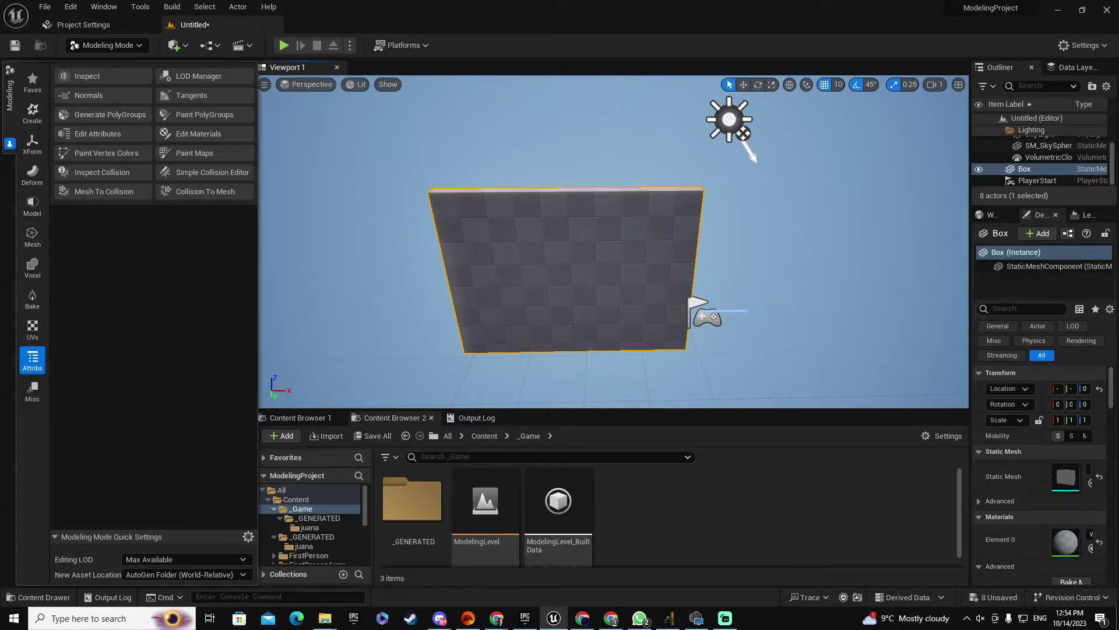
- Lower the box's middle top face to Z 90 and shift it along X to about -155 with PolyGroup Edit
{"action": "left_click", "coordinate": [32, 204]}
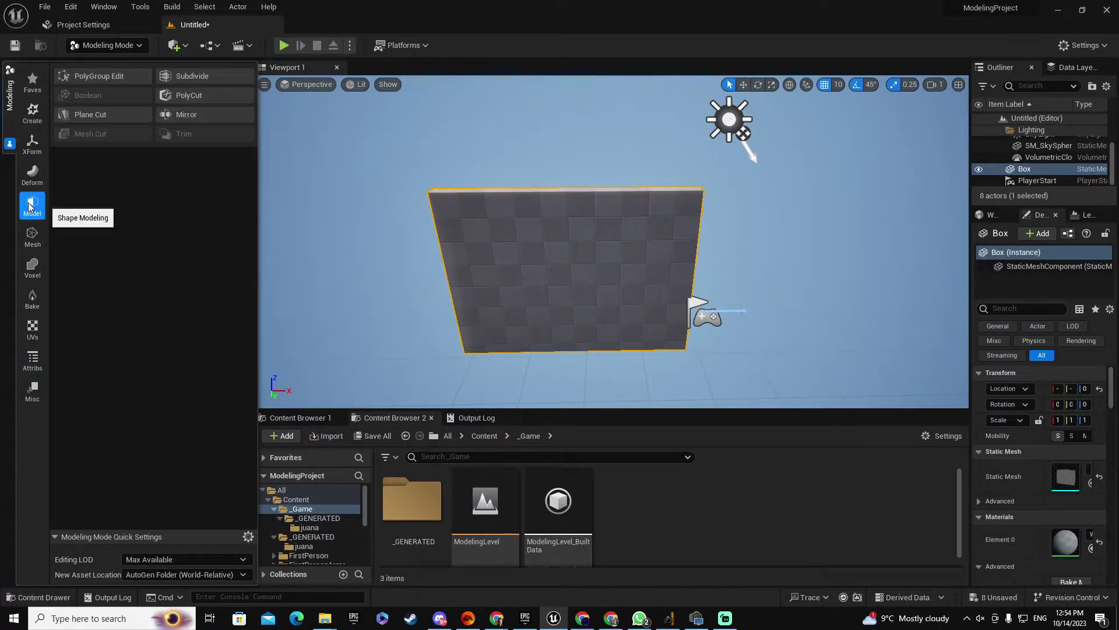
{"action": "left_click", "coordinate": [99, 78]}
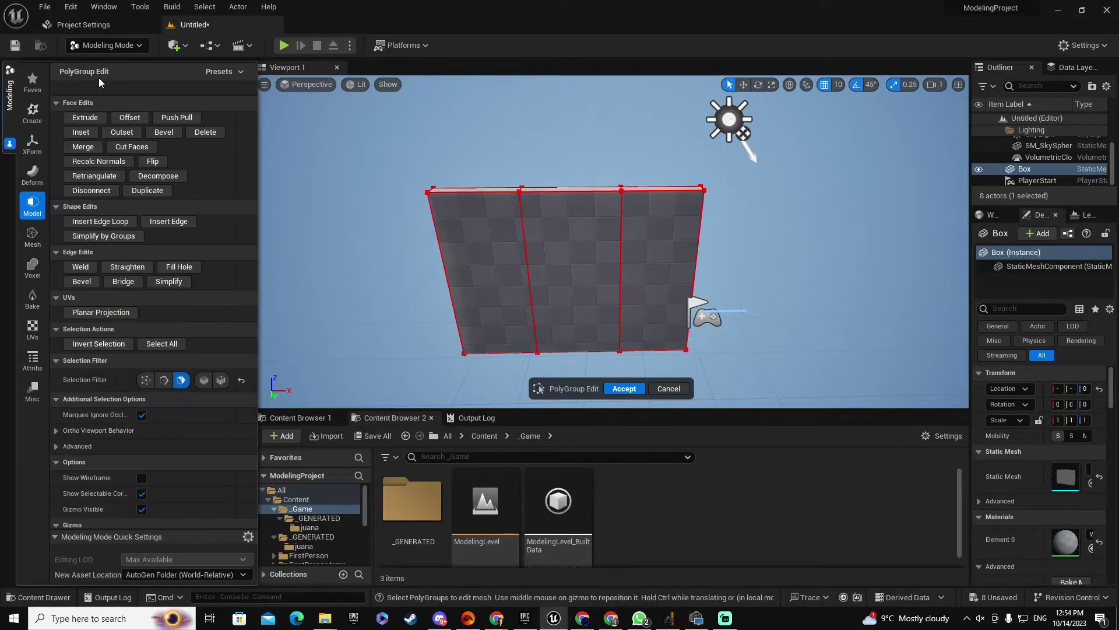
{"action": "left_click", "coordinate": [561, 189]}
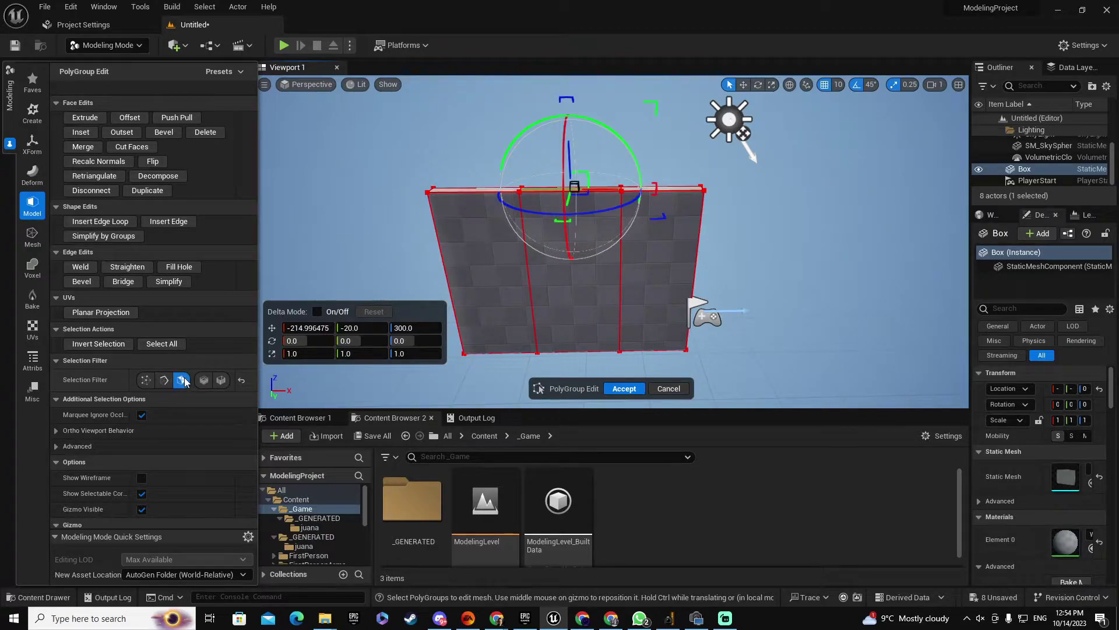
{"action": "left_click_drag", "start_coordinate": [568, 142], "coordinate": [557, 273]}
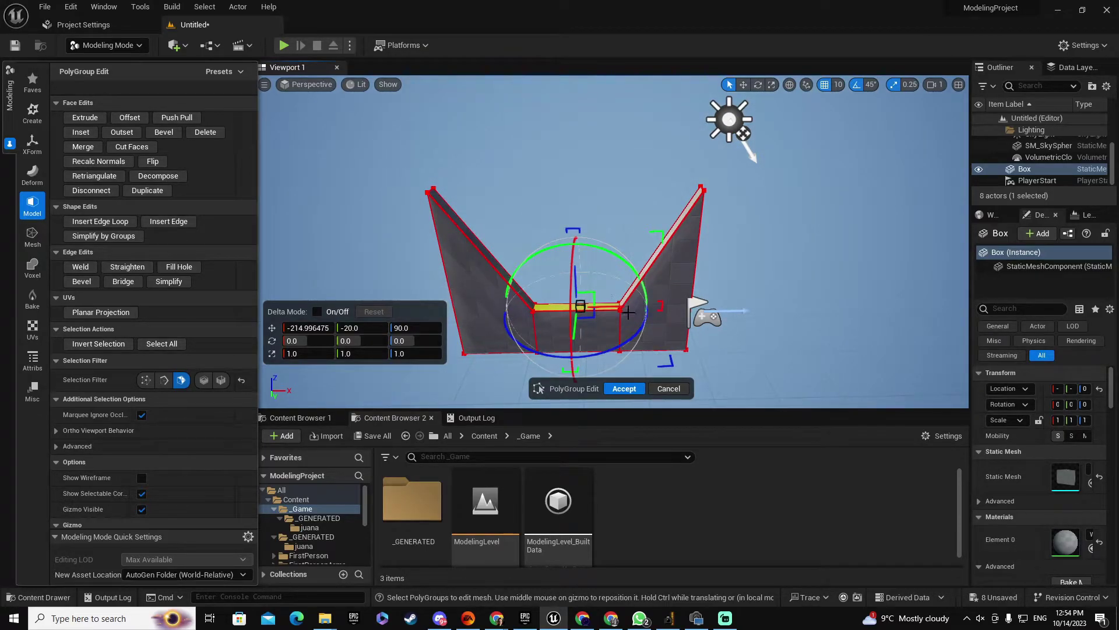
{"action": "left_click_drag", "start_coordinate": [627, 307], "coordinate": [656, 309]}
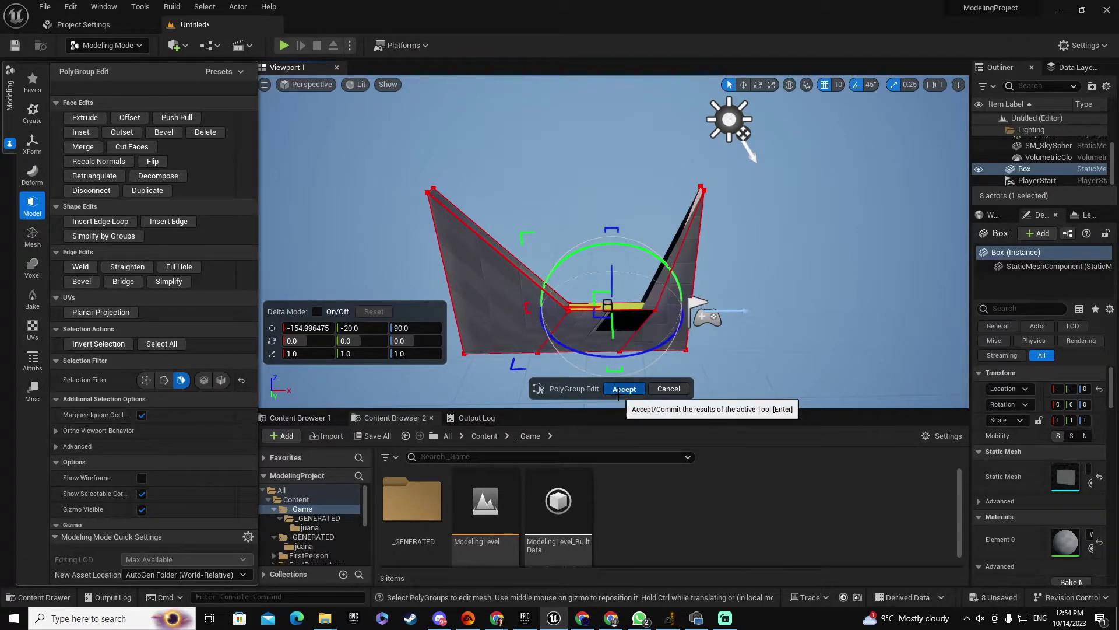
{"action": "left_click", "coordinate": [622, 389]}
- Start a Remesh of the deformed box with a target triangle count of 100
{"action": "right_click_drag", "start_coordinate": [624, 321], "coordinate": [628, 281]}
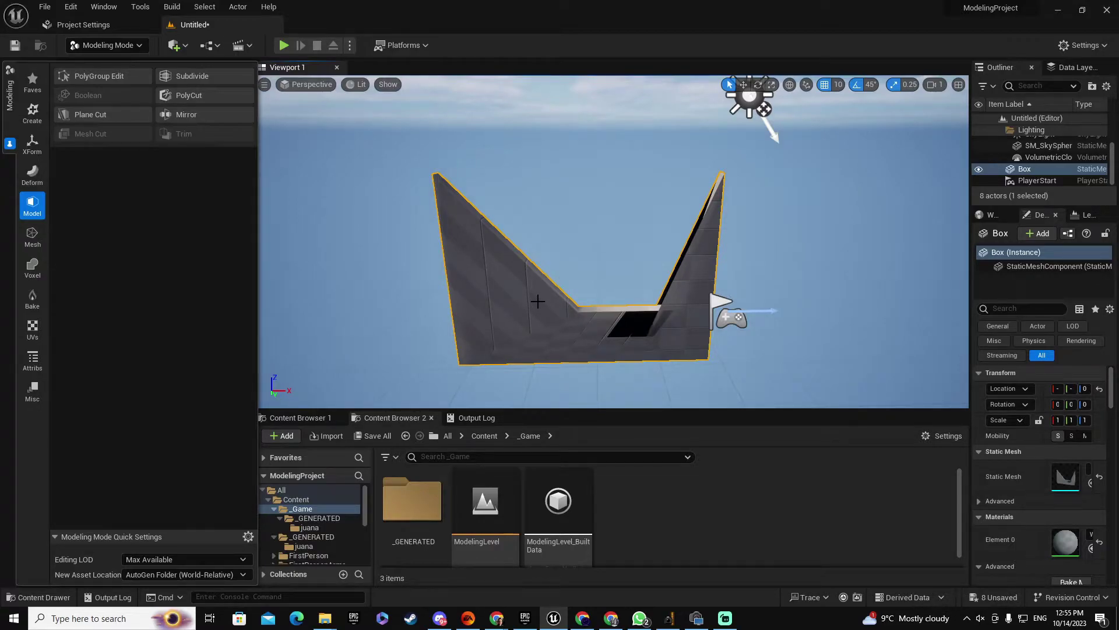
{"action": "left_click", "coordinate": [33, 239]}
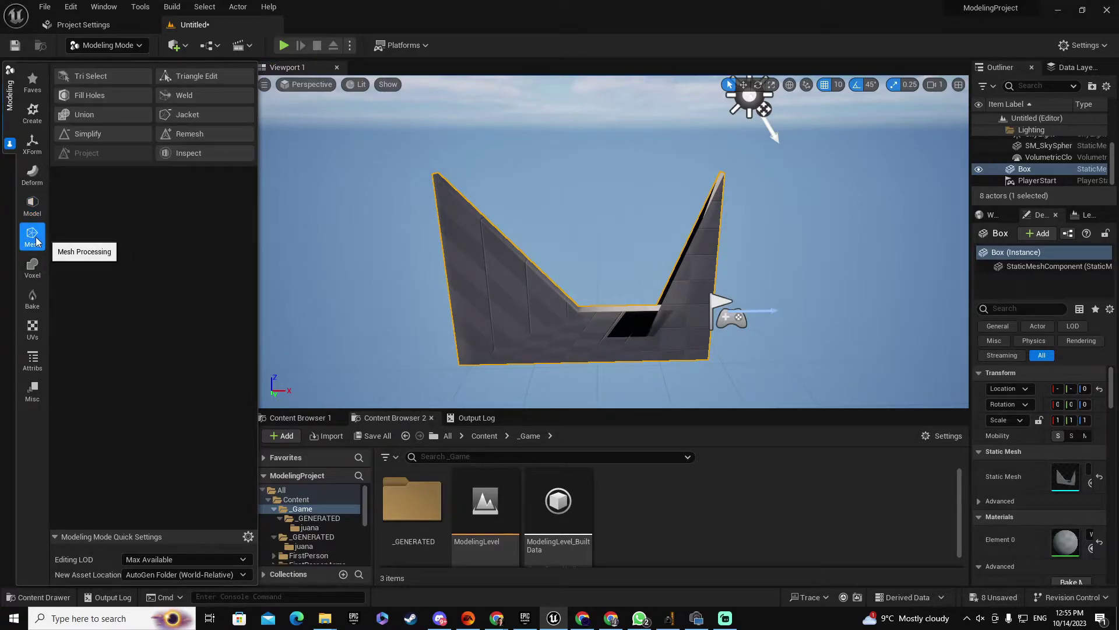
{"action": "left_click", "coordinate": [180, 135]}
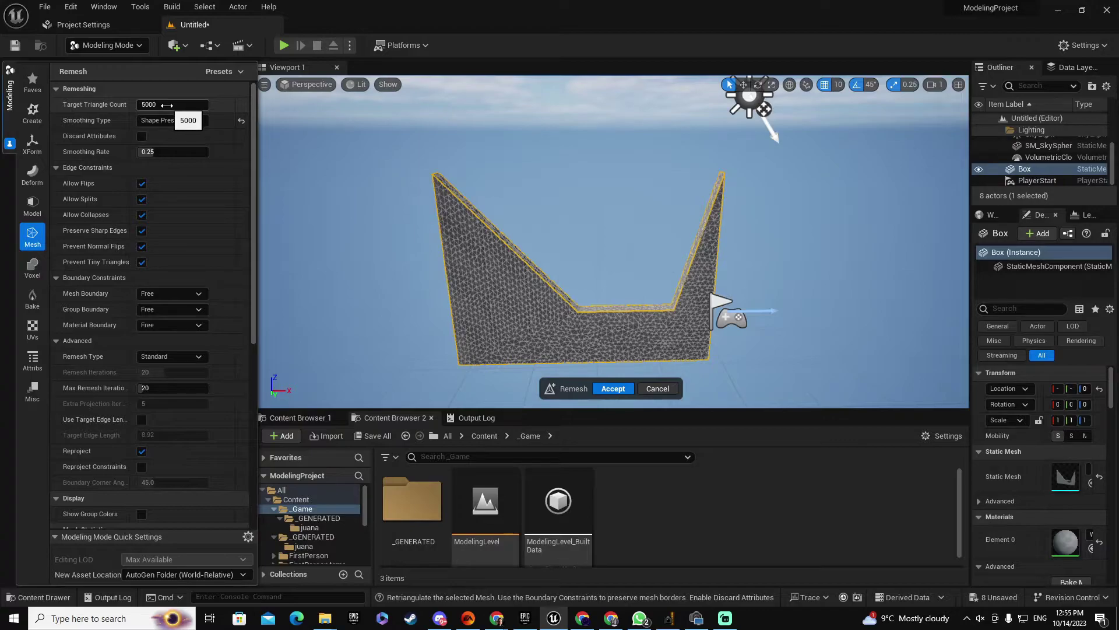
{"action": "left_click", "coordinate": [167, 105]}
{"action": "type", "text": "100"}
{"action": "key", "text": "Tab"}
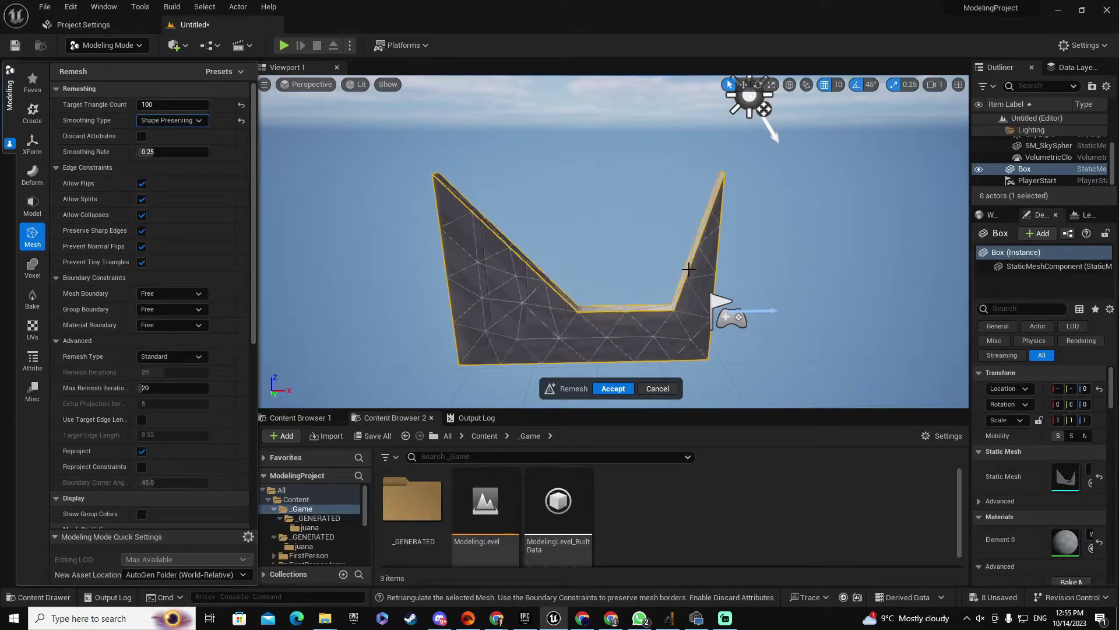
- Try a Remesh target triangle count of 50 on the deformed box
{"action": "left_click", "coordinate": [166, 105]}
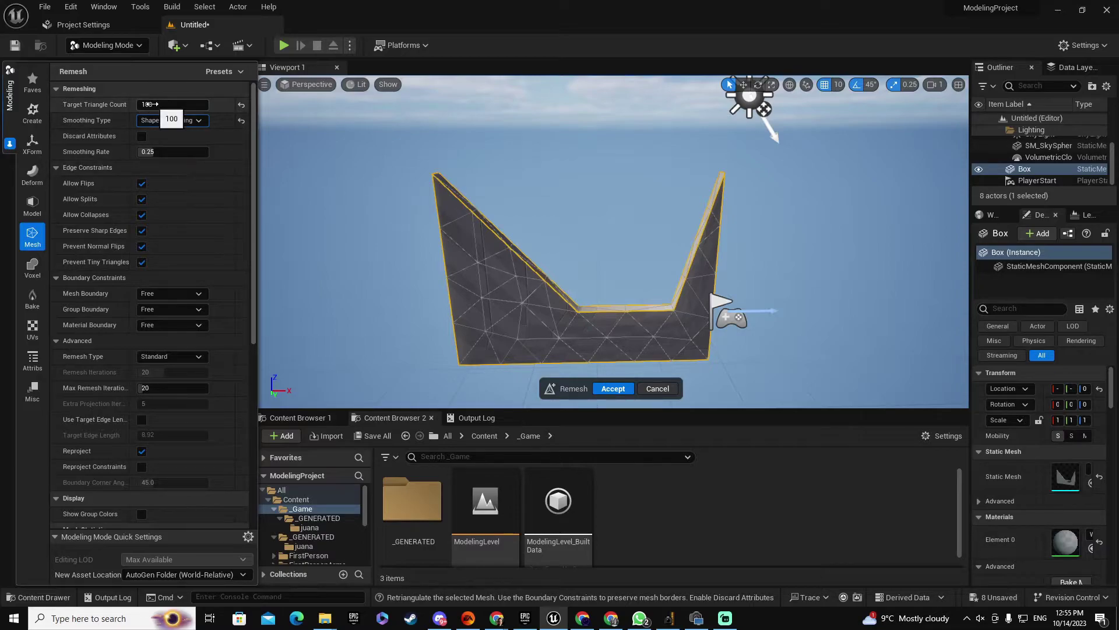
{"action": "type", "text": "50"}
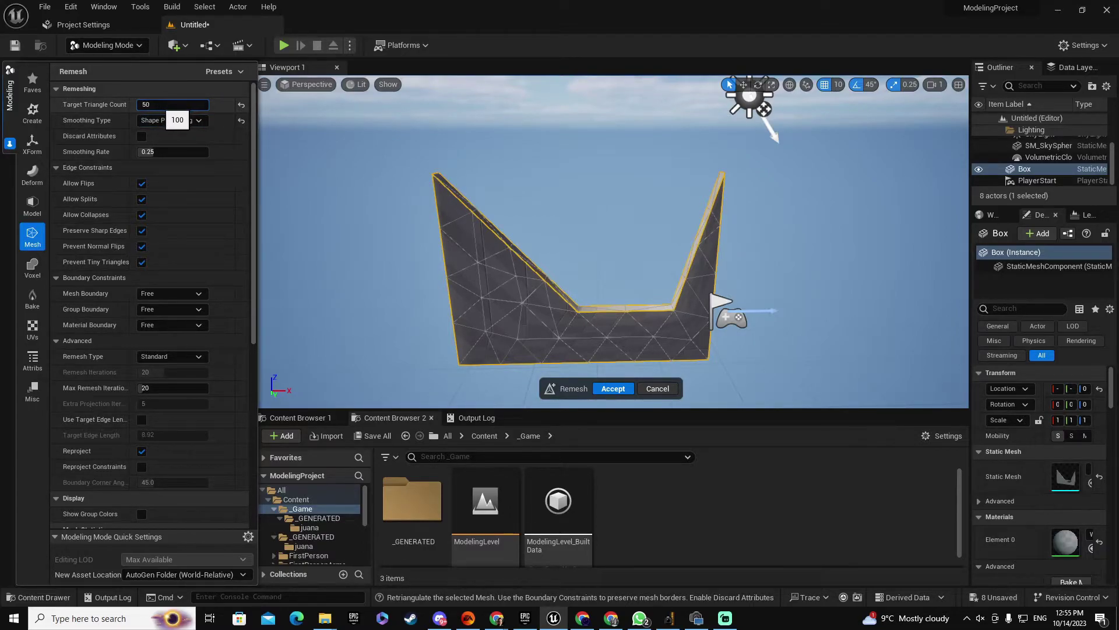
{"action": "key", "text": "Return"}
- Set the Remesh target triangle count to 10 and accept the remeshed box
{"action": "left_click", "coordinate": [158, 105]}
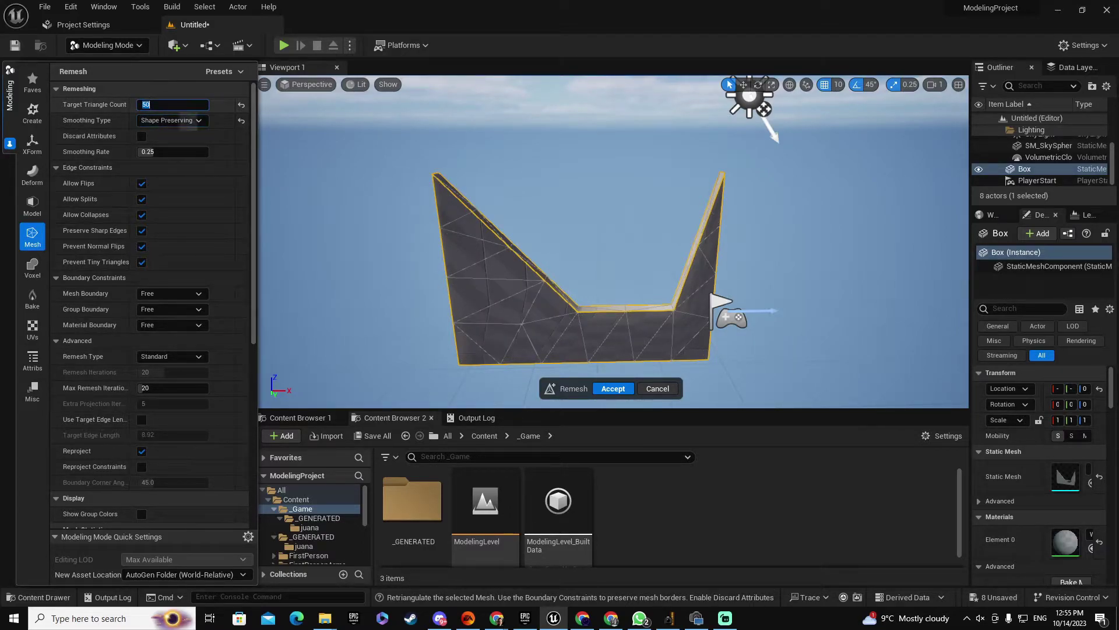
{"action": "type", "text": "10"}
{"action": "key", "text": "Return"}
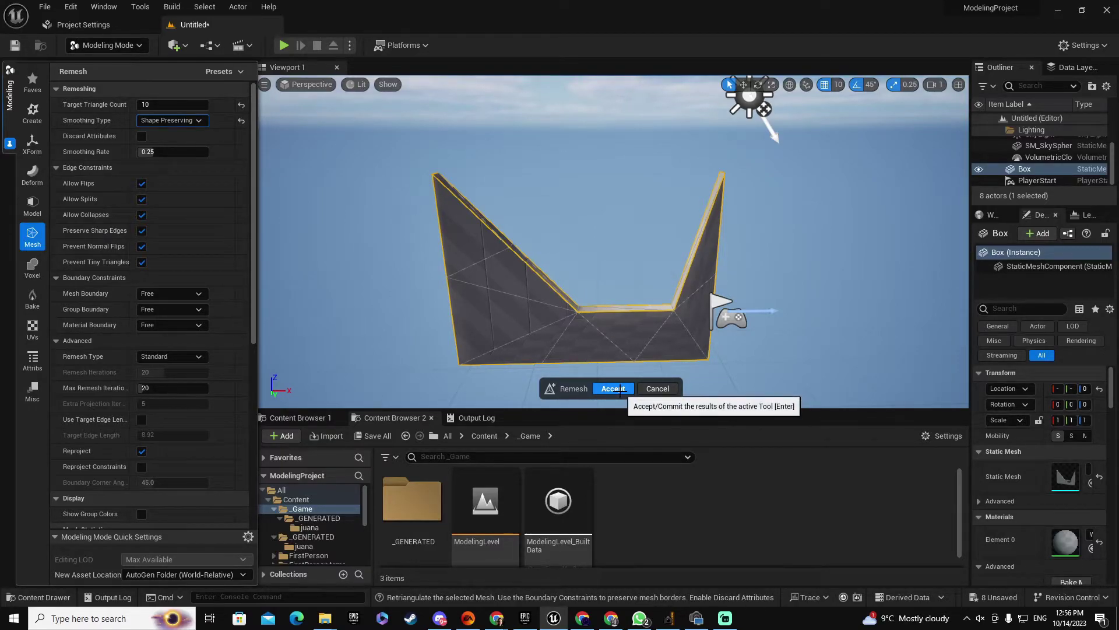
{"action": "left_click", "coordinate": [615, 388]}
{"action": "right_click_drag", "start_coordinate": [618, 386], "coordinate": [663, 291]}
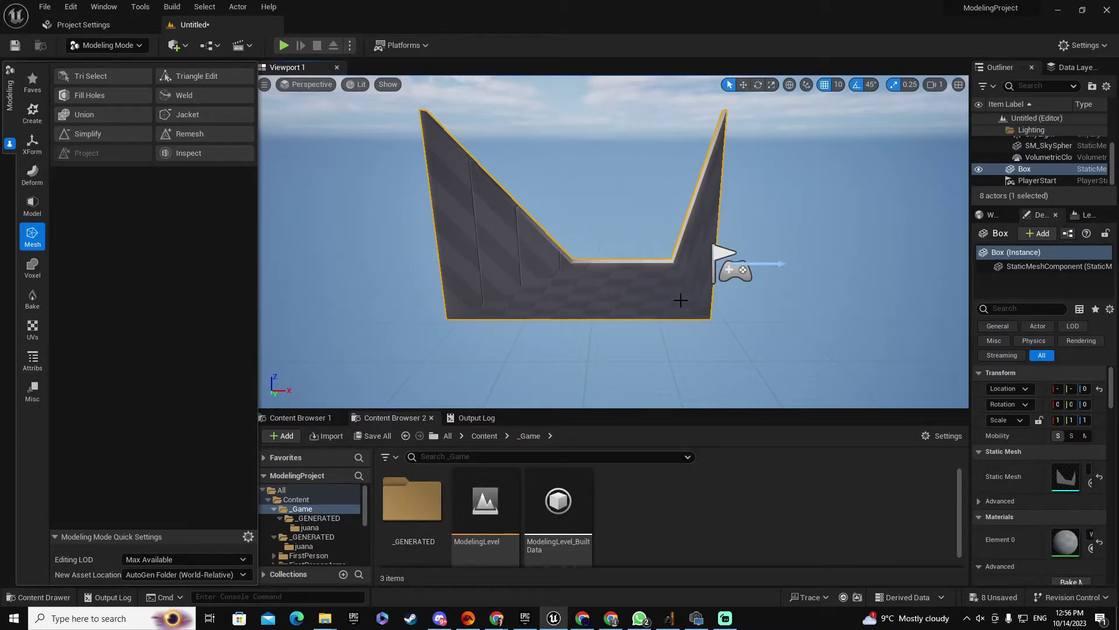
- Switch to Selection mode and apply the M_Brick_Clay_Old material from the StarterContent Materials folder to the box
{"action": "left_click", "coordinate": [109, 46]}
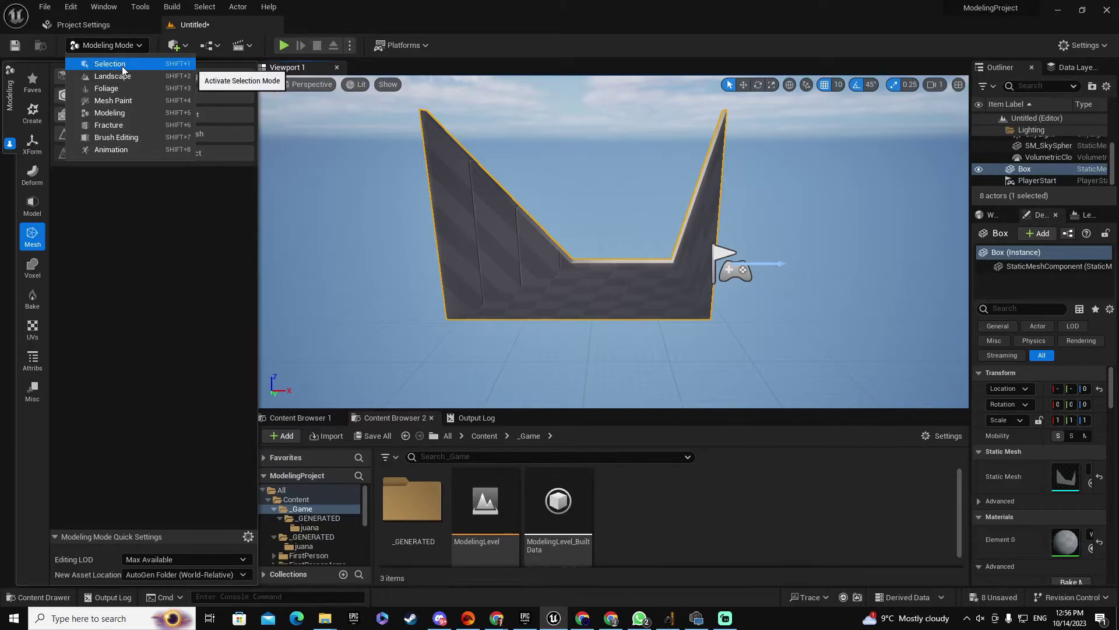
{"action": "left_click", "coordinate": [96, 76]}
{"action": "scroll", "coordinate": [292, 521], "scroll_direction": "down", "scroll_amount": 3}
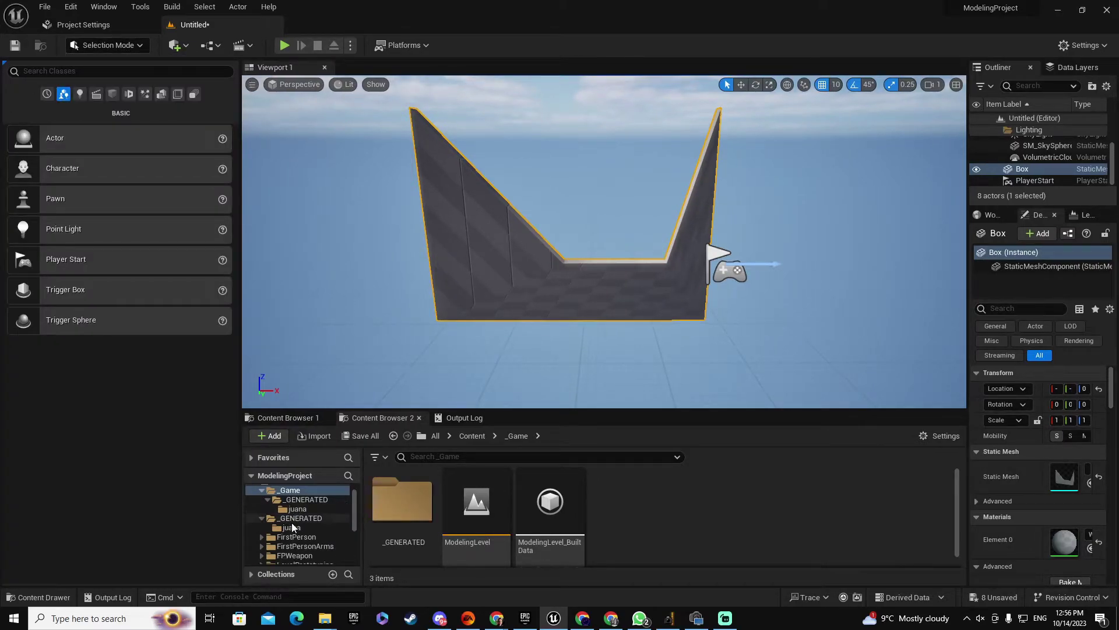
{"action": "scroll", "coordinate": [296, 519], "scroll_direction": "down", "scroll_amount": 3}
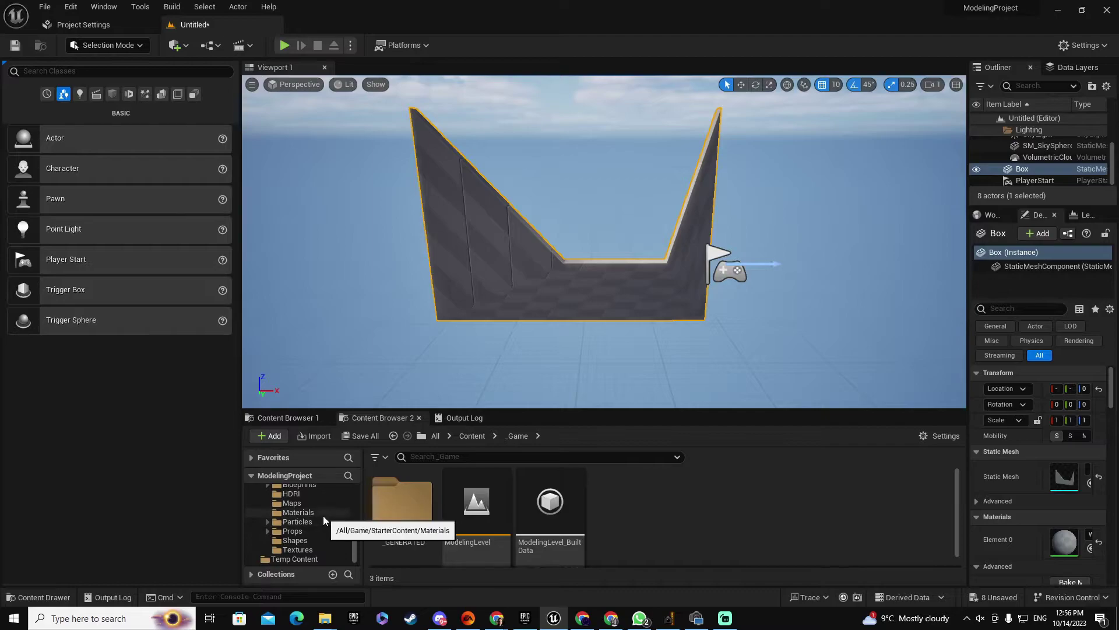
{"action": "left_click", "coordinate": [321, 529]}
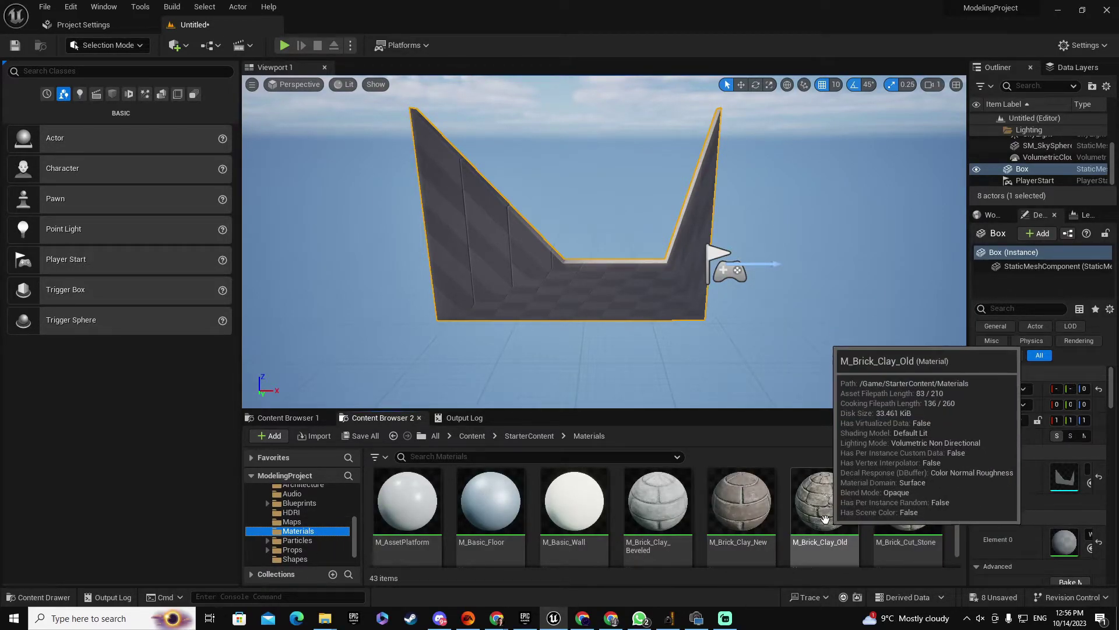
{"action": "left_click", "coordinate": [819, 494]}
{"action": "left_click_drag", "start_coordinate": [752, 432], "coordinate": [618, 283]}
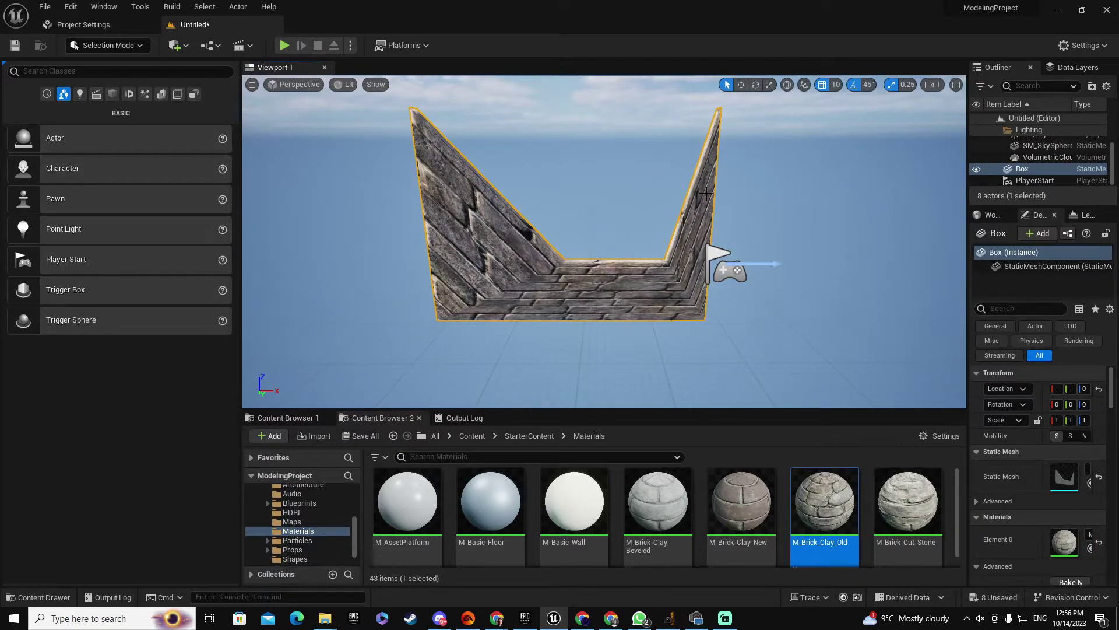
{"action": "mouse_move", "coordinate": [642, 269]}
{"action": "right_mouse_down"}
{"action": "mouse_move", "coordinate": [642, 233]}
{"action": "mouse_move", "coordinate": [637, 267]}
{"action": "right_mouse_up"}
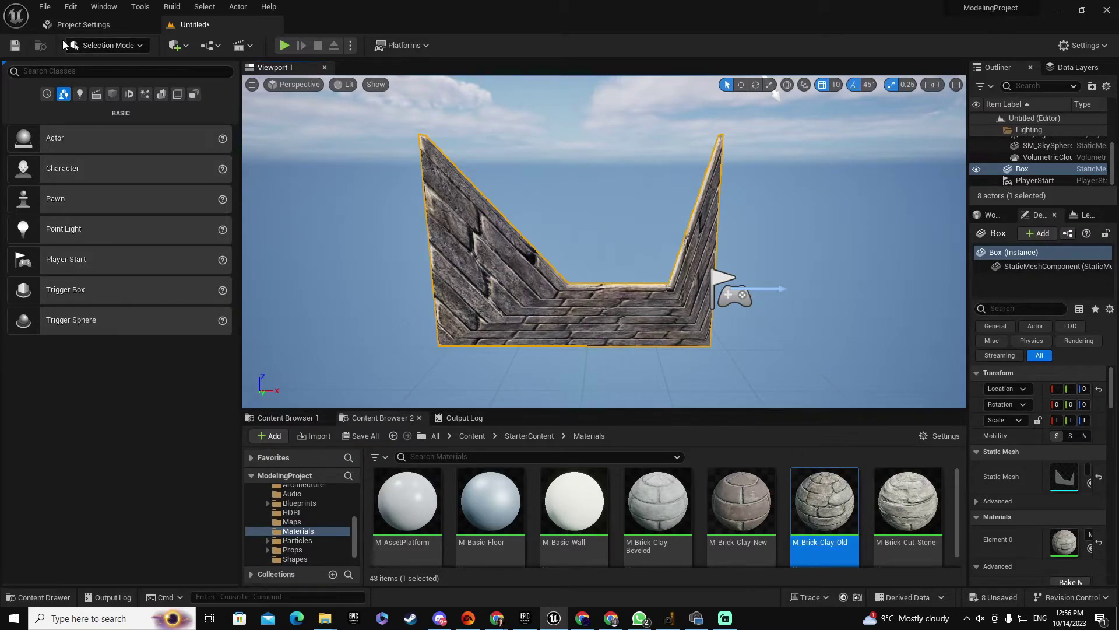
- Return to Modeling mode and regenerate the box's UVs with UV Unwrap, keeping the tool's current settings, and accept the result
{"action": "left_click", "coordinate": [108, 45]}
{"action": "left_click", "coordinate": [124, 112]}
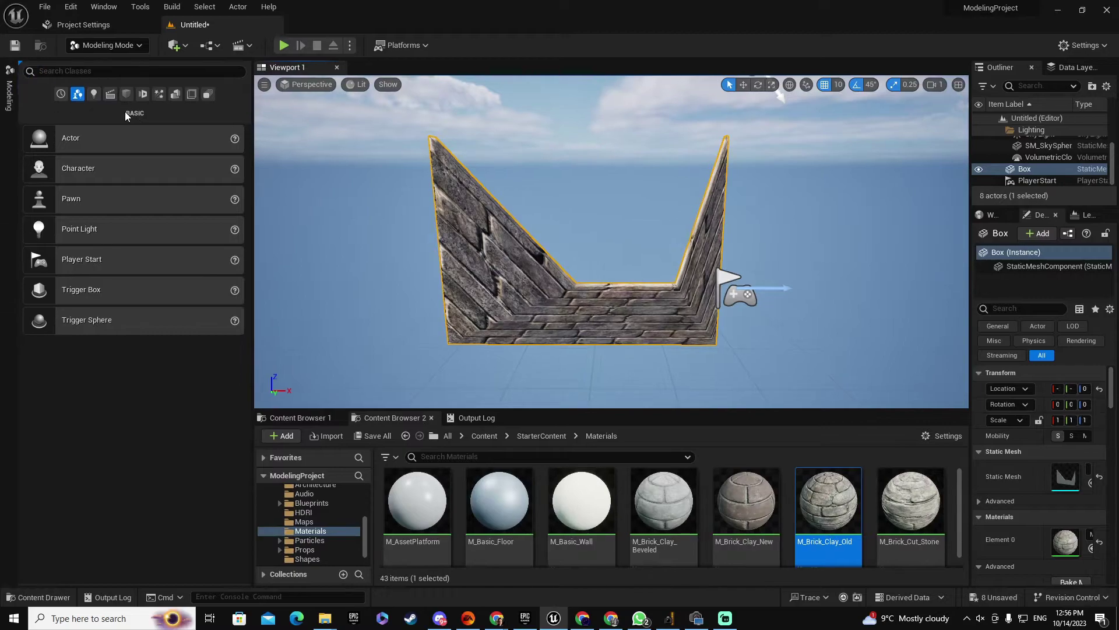
{"action": "left_click", "coordinate": [11, 143]}
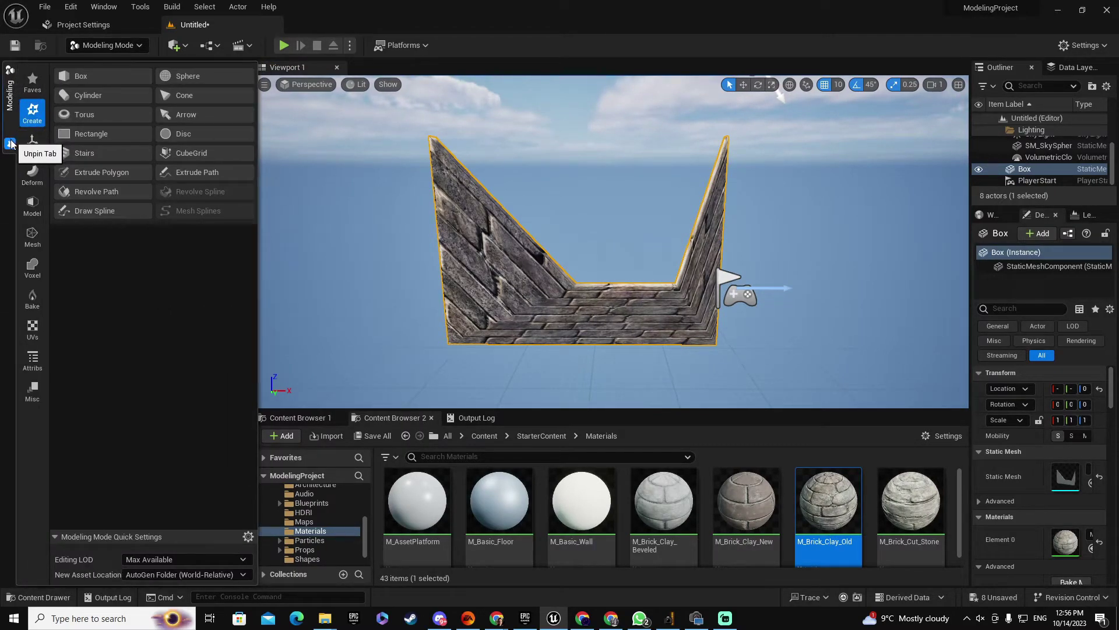
{"action": "left_click_drag", "start_coordinate": [621, 305], "coordinate": [629, 305]}
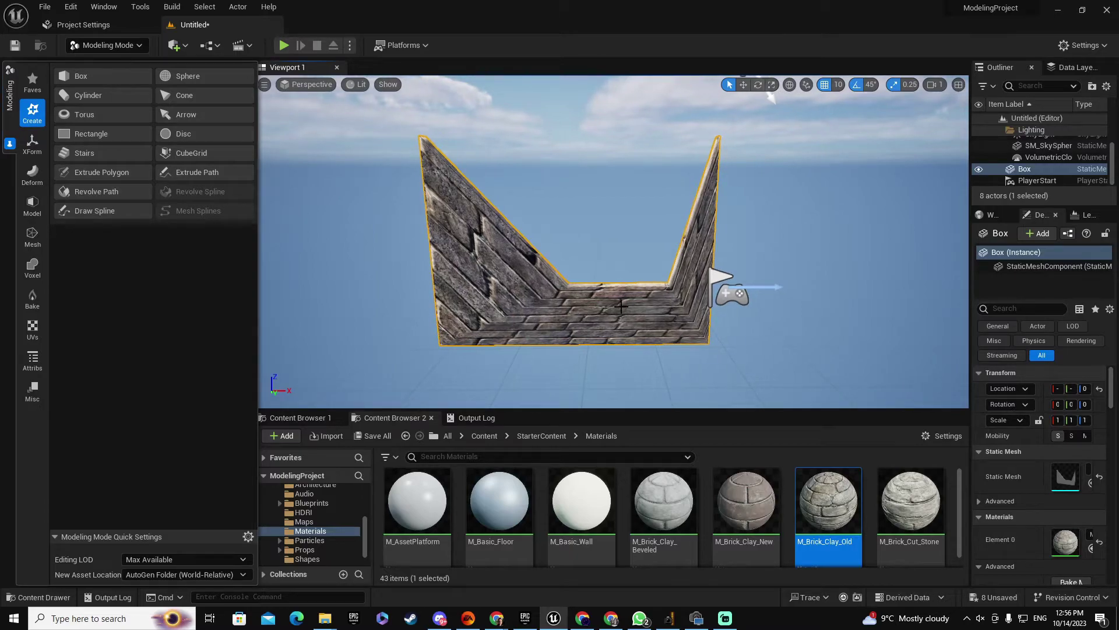
{"action": "left_click", "coordinate": [39, 334]}
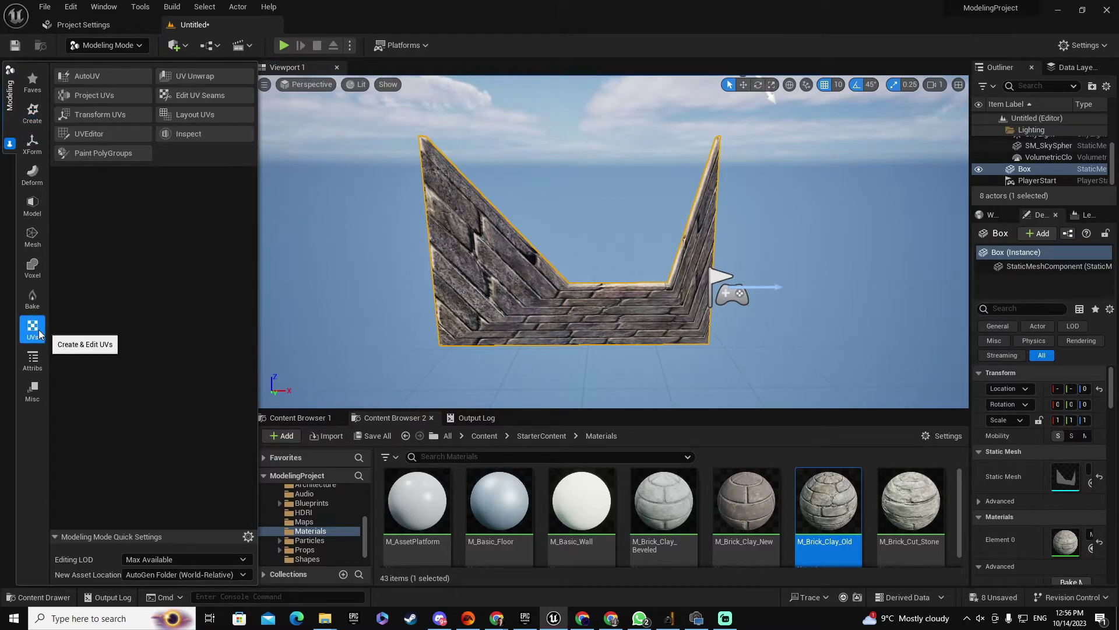
{"action": "left_click", "coordinate": [203, 75]}
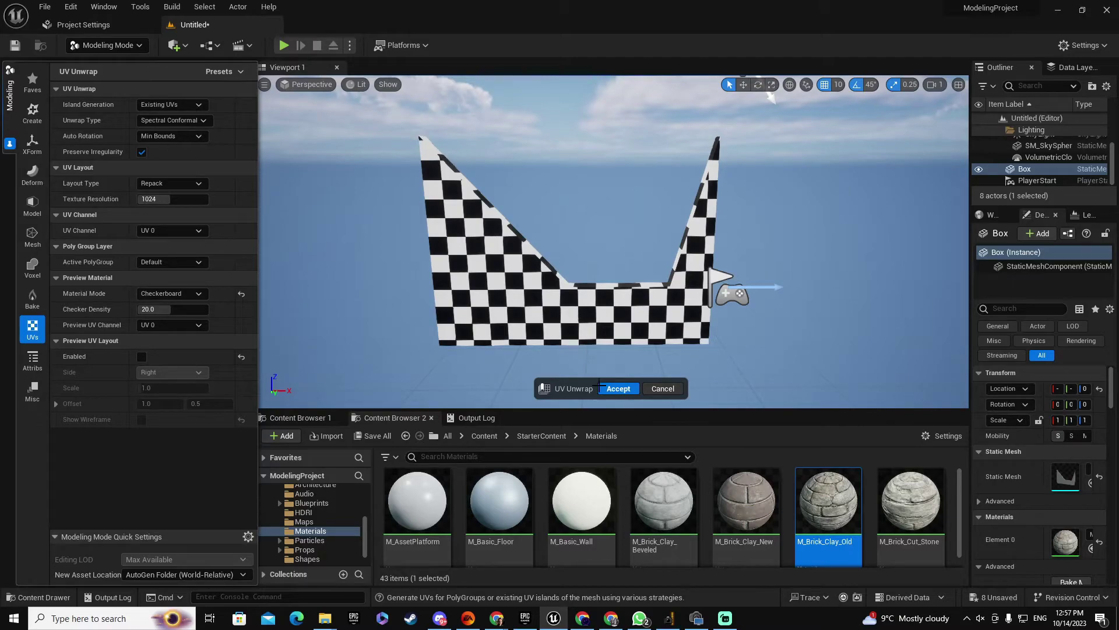
{"action": "left_click", "coordinate": [619, 388]}
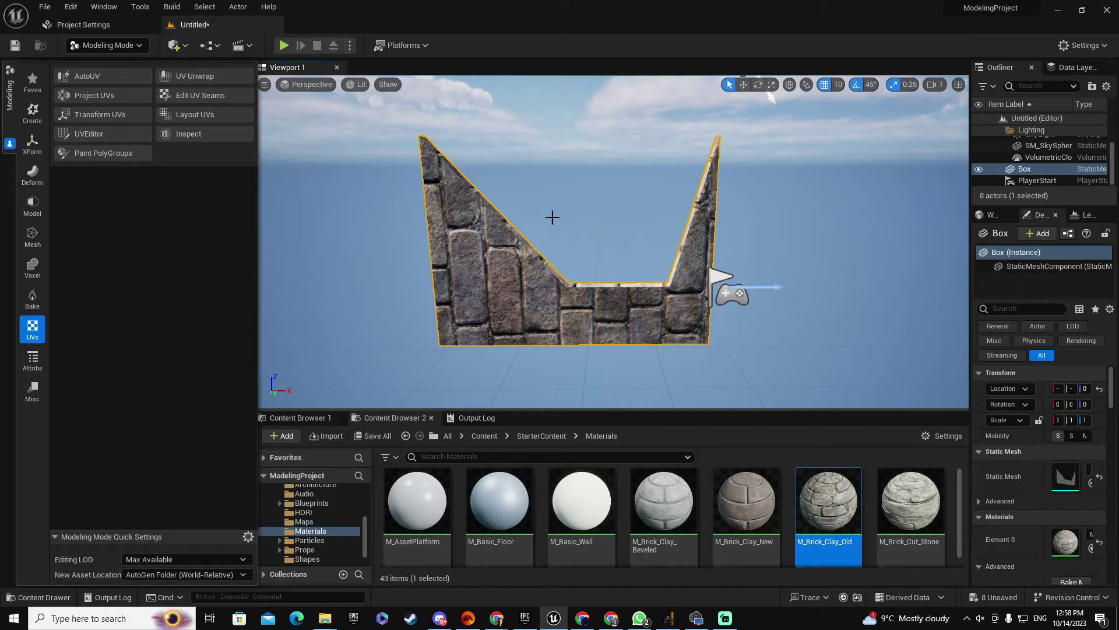
- Bring up the modeling tools for creating new shapes
{"action": "left_click", "coordinate": [30, 113]}
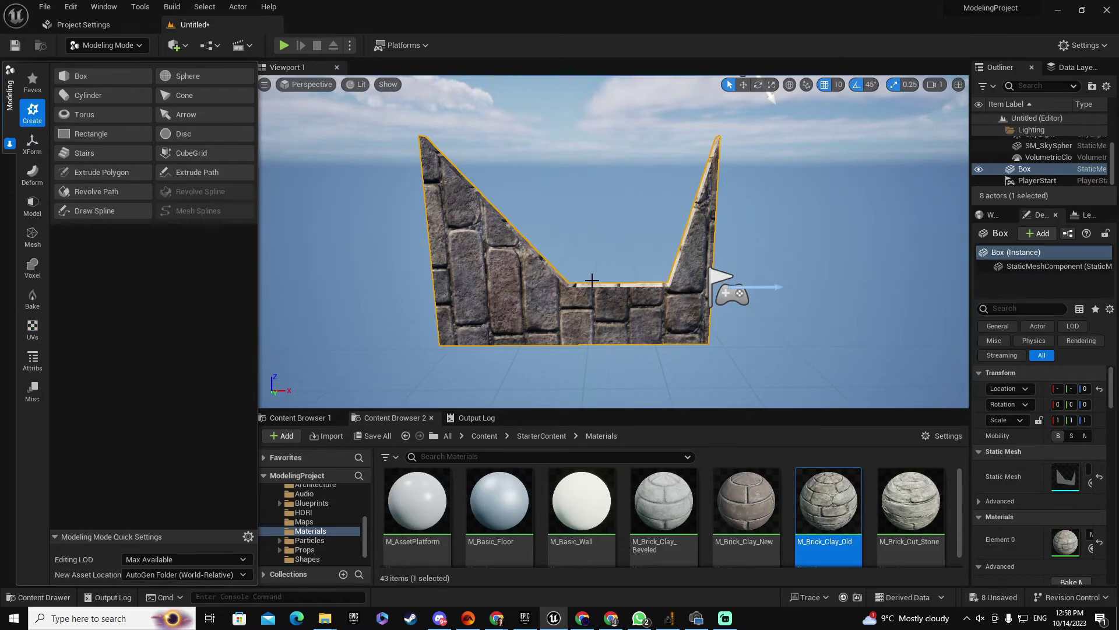